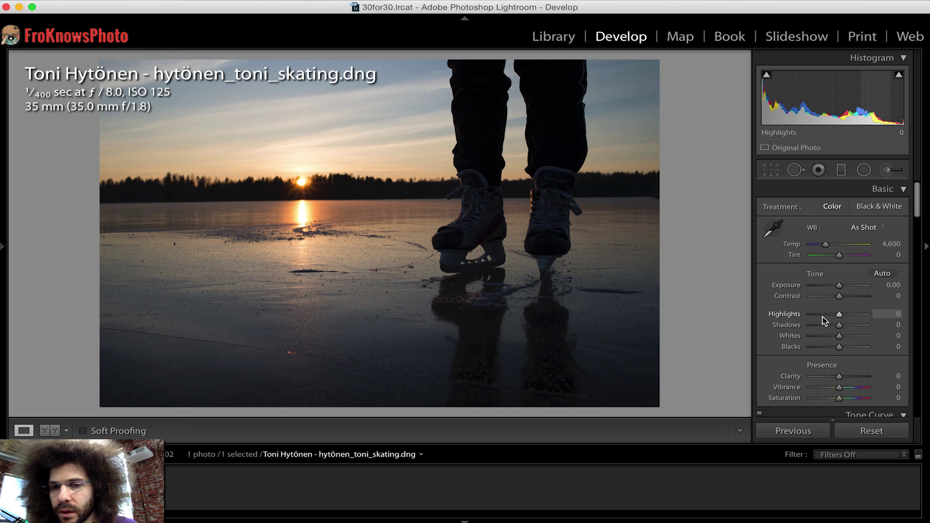
- Set the photo's exposure to +0.40 and contrast to +53
scroll(796, 301, "down", 1)
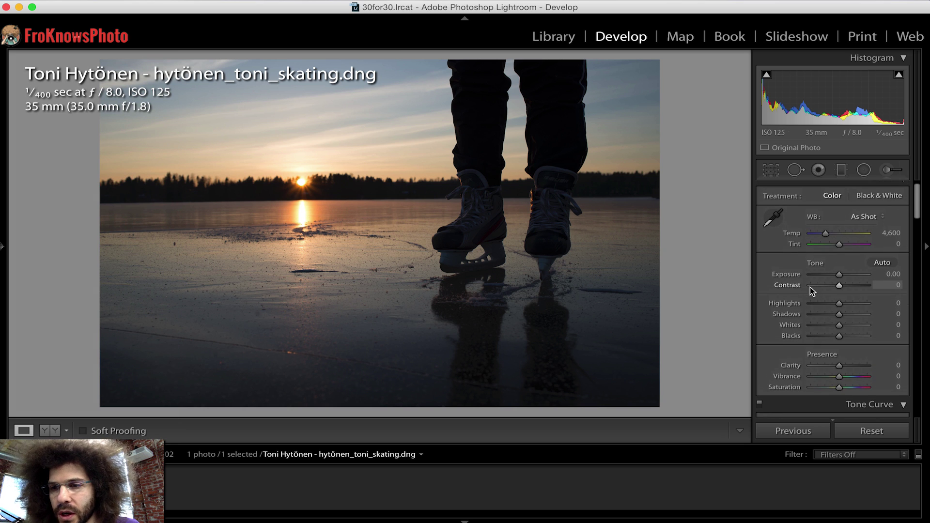
scroll(809, 286, "up", 1)
left_click(823, 285)
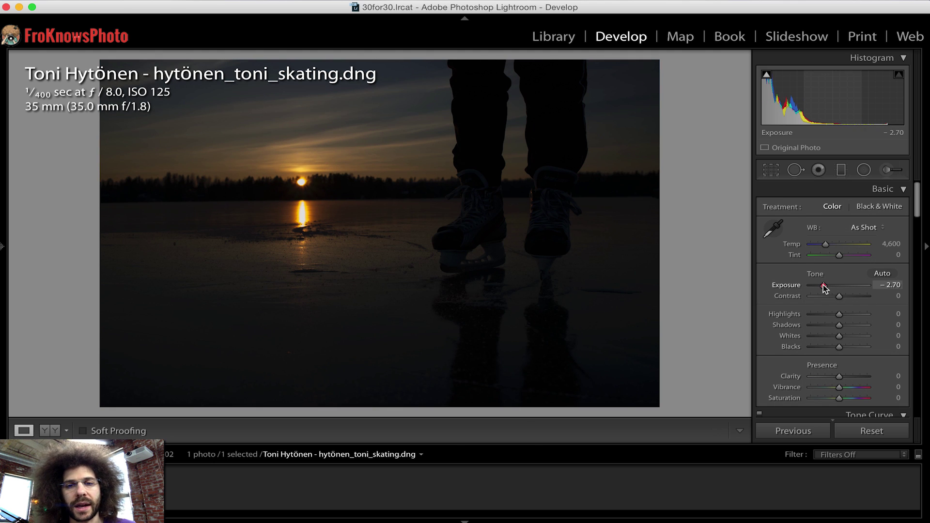
left_click_drag(823, 285, 854, 298)
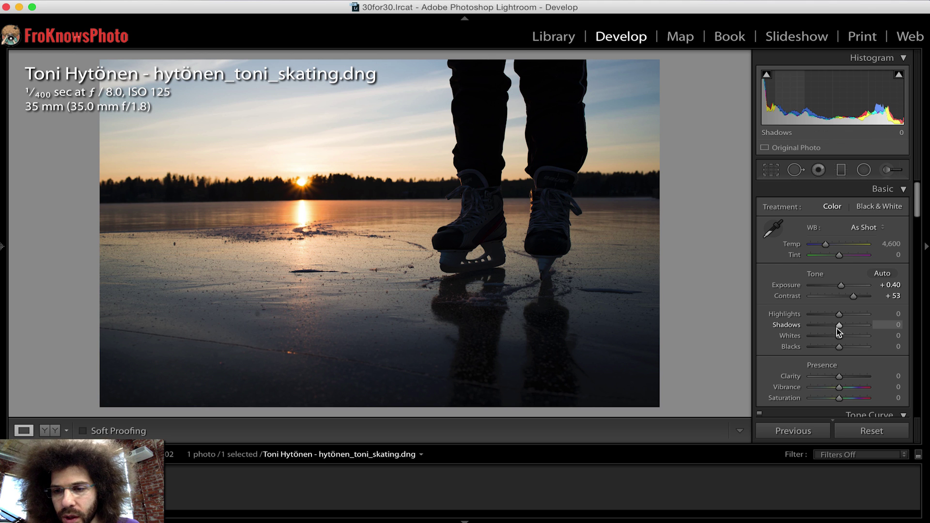
- Raise the contrast to +100 and set the shadows to +73
left_click_drag(858, 324, 871, 328)
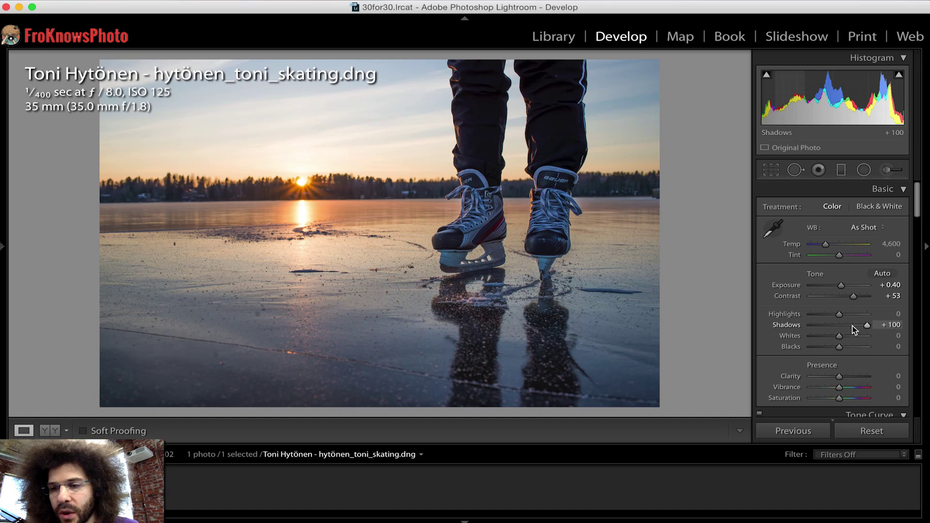
left_click_drag(853, 296, 859, 325)
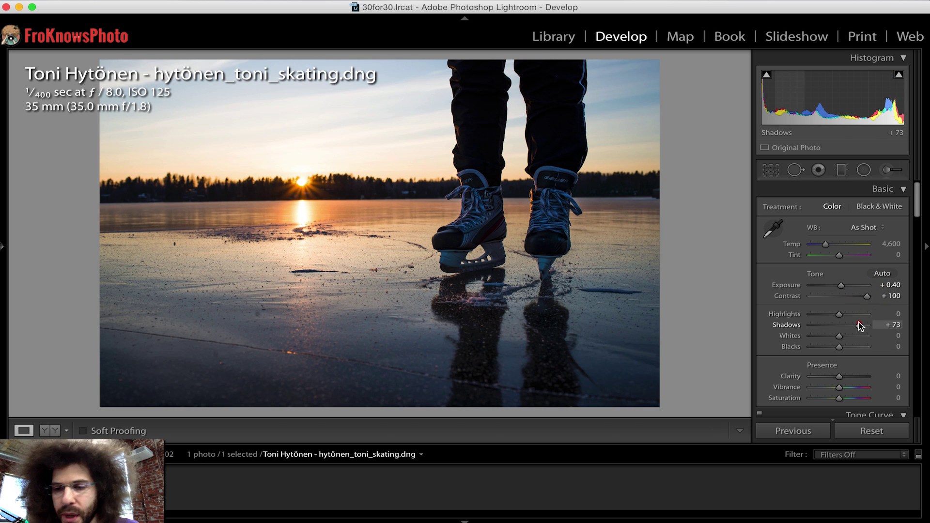
- Set the photo's clarity to +23
scroll(860, 326, "down", 10)
scroll(848, 321, "up", 5)
scroll(818, 320, "up", 3)
left_click(847, 354)
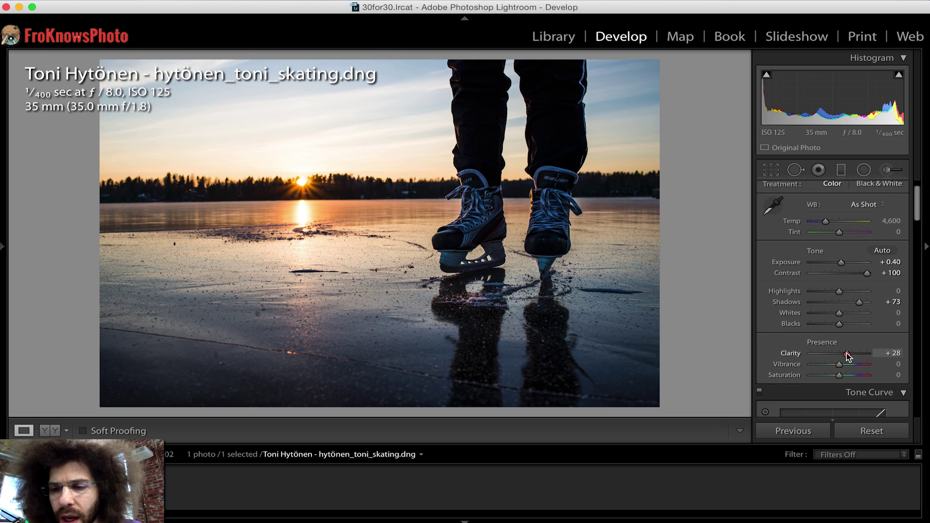
- Examine the skates, the ice, the sun on the horizon and the sky at close zoom
left_click(484, 259)
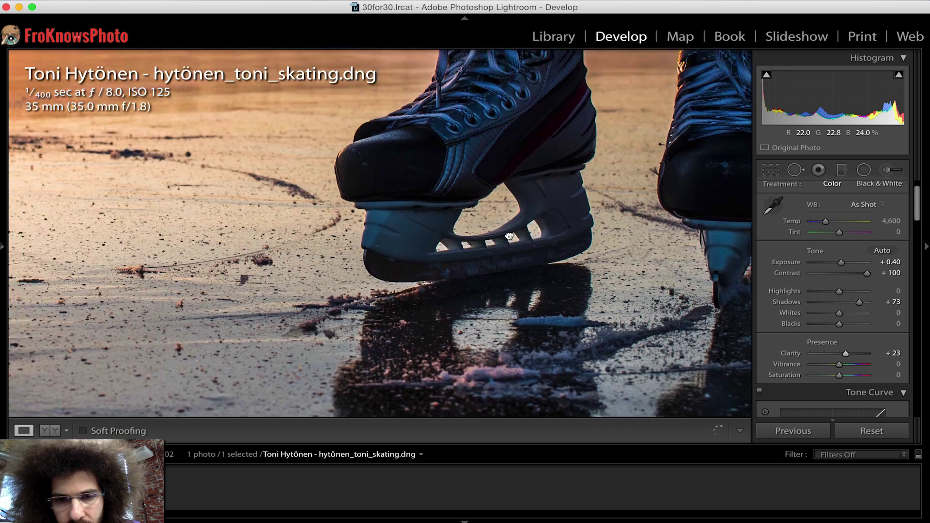
left_click_drag(519, 243, 501, 226)
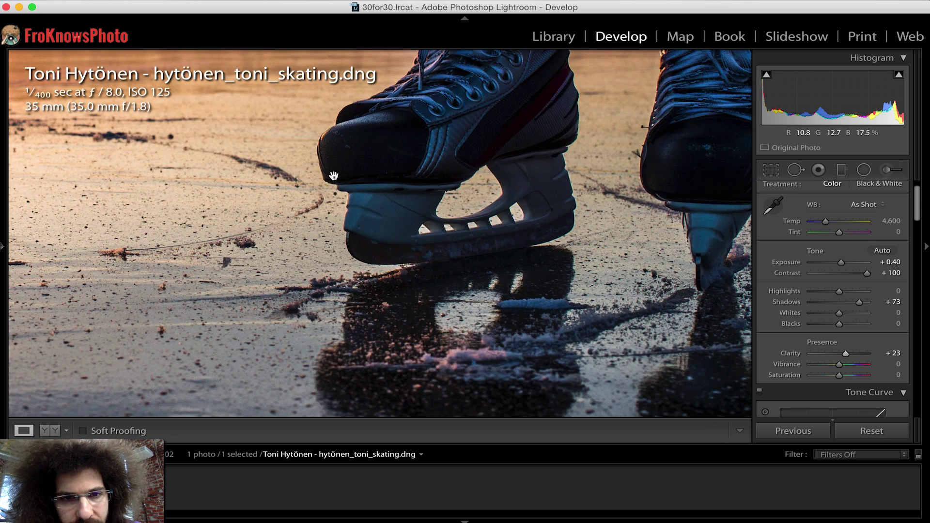
left_click_drag(261, 141, 413, 266)
left_click_drag(165, 205, 286, 259)
left_click_drag(117, 166, 292, 228)
left_click_drag(255, 168, 323, 277)
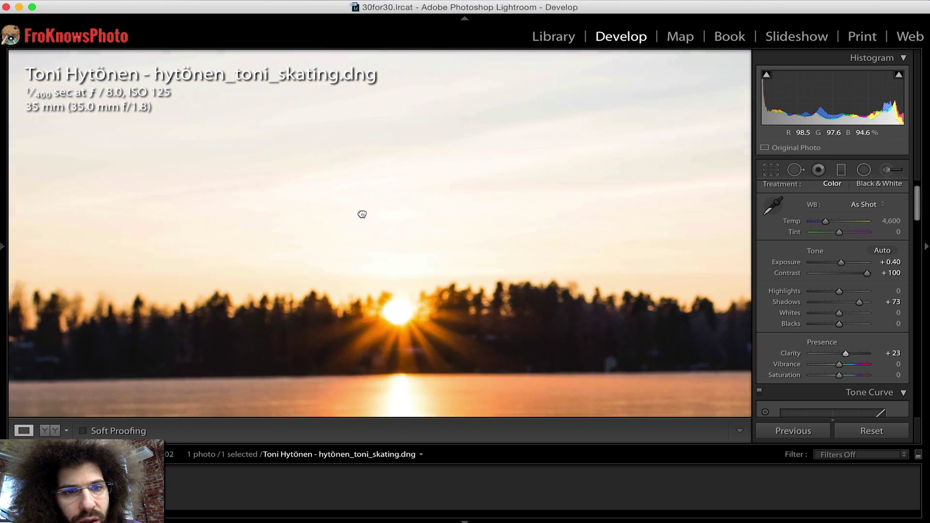
left_click_drag(311, 181, 434, 303)
mouse_move(378, 151)
left_mouse_down()
mouse_move(451, 272)
mouse_move(469, 202)
mouse_move(548, 160)
mouse_move(453, 272)
mouse_move(498, 197)
mouse_move(346, 222)
mouse_move(371, 164)
left_mouse_up()
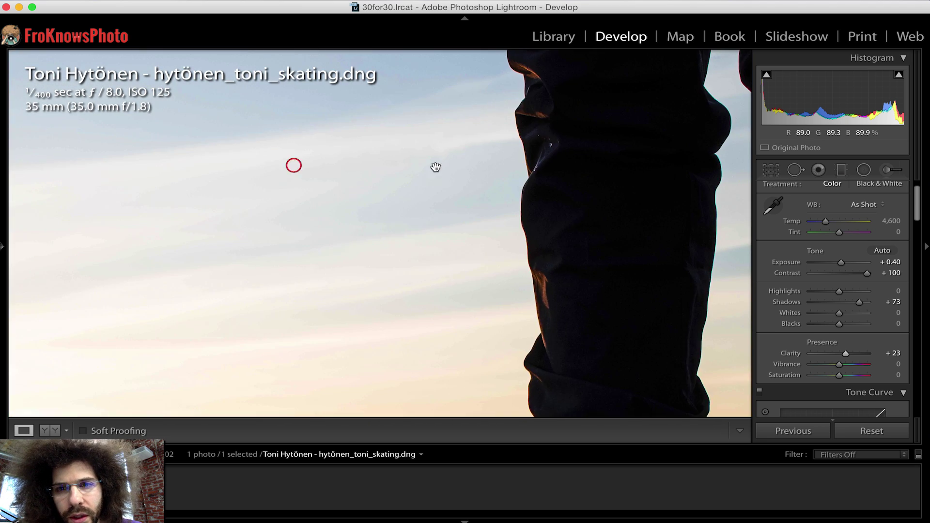
left_click(449, 166)
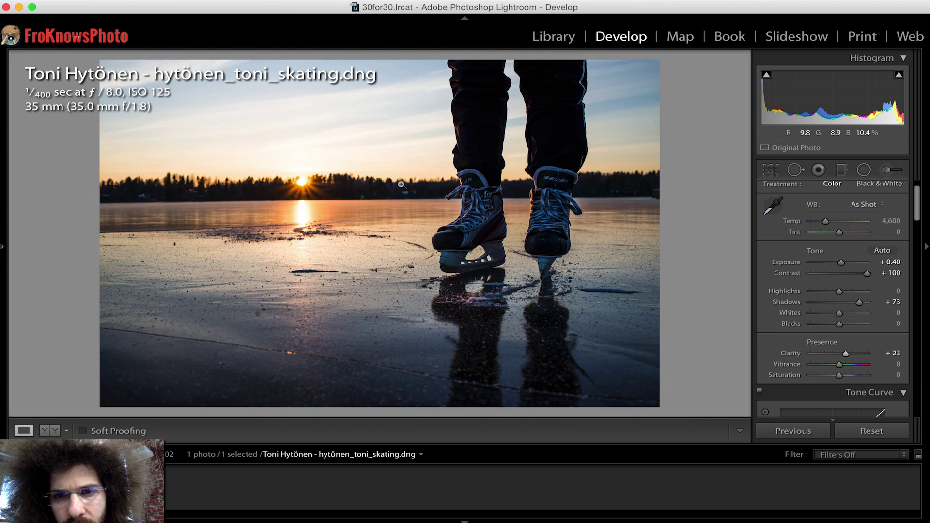
- Warm the white balance by setting the temperature to 5,763, and check the sun up close
scroll(841, 245, "up", 2)
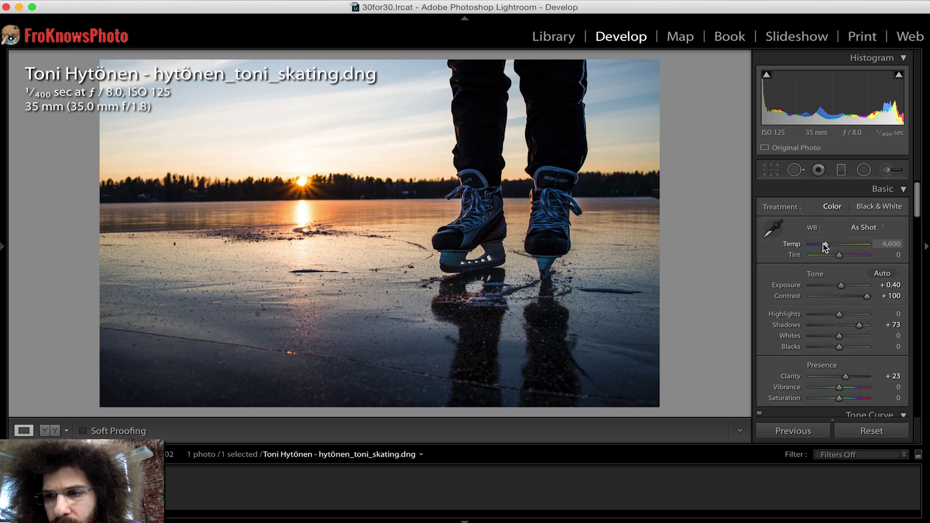
left_click_drag(825, 245, 831, 245)
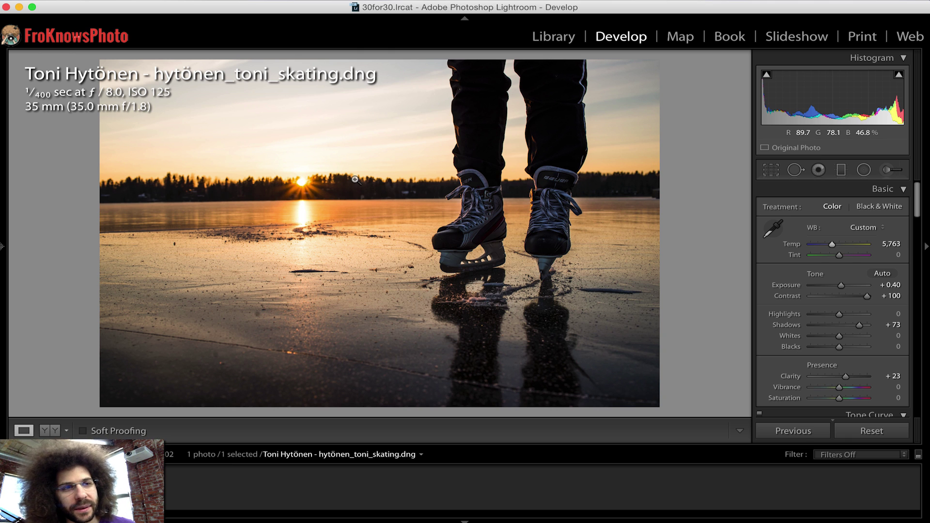
left_click(322, 183)
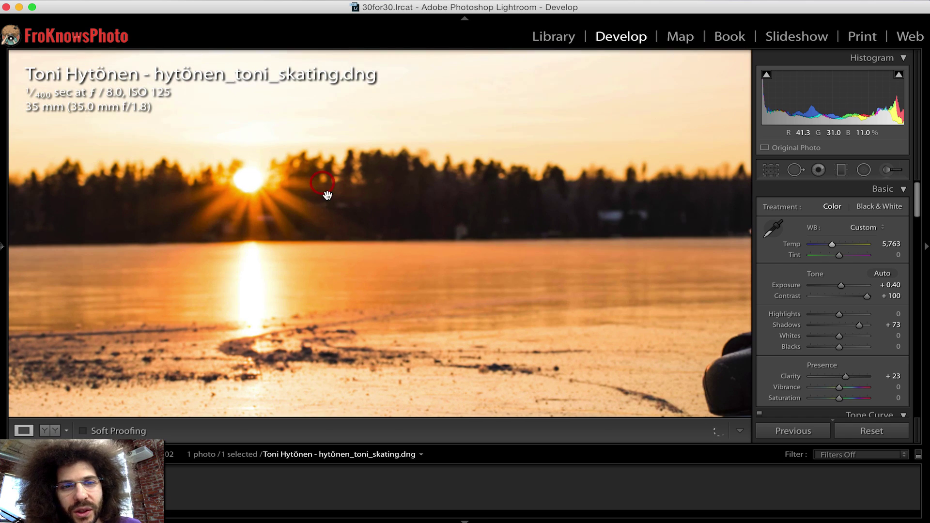
left_click(280, 174)
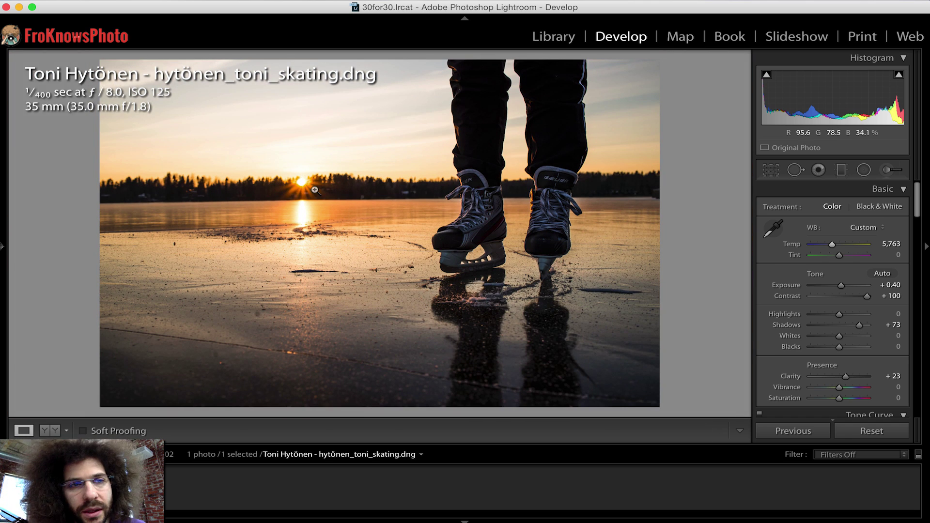
- Cycle the photo's info overlay to Info 1
key("i")
key("i")
key("i")
key("i")
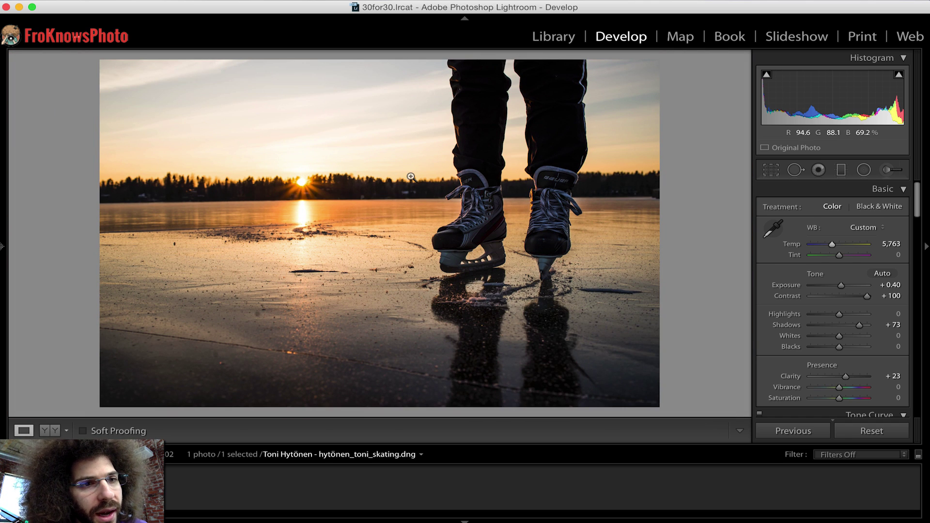
key("i")
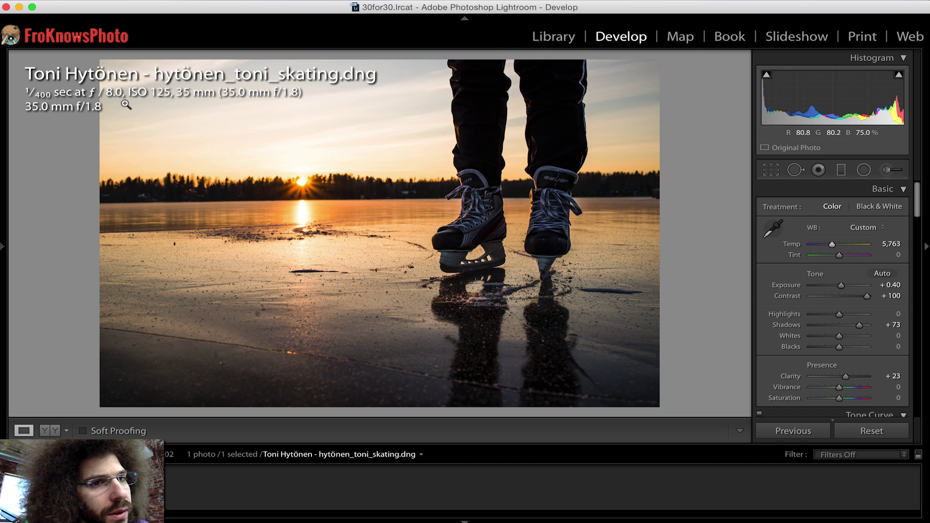
- Set the second line of Loupe Info 1 to Camera Model in the Develop view options
left_click(317, 1)
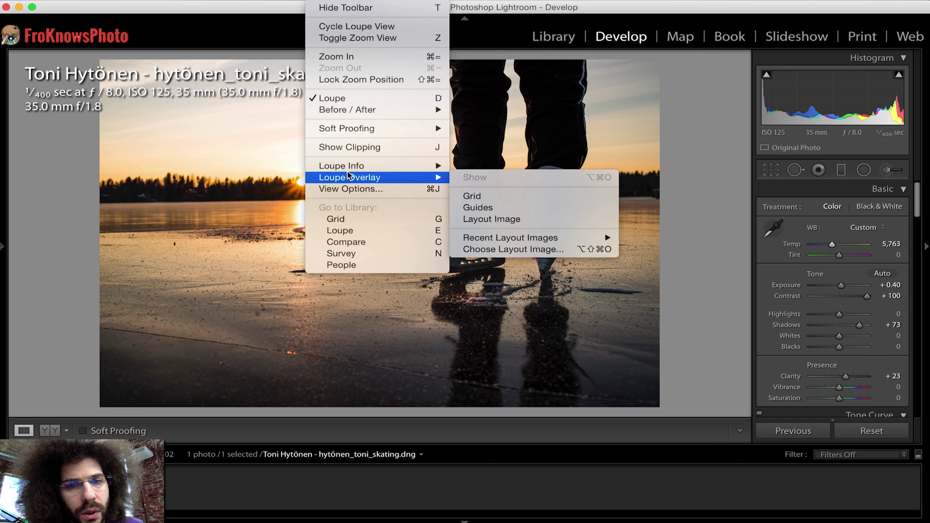
left_click(358, 189)
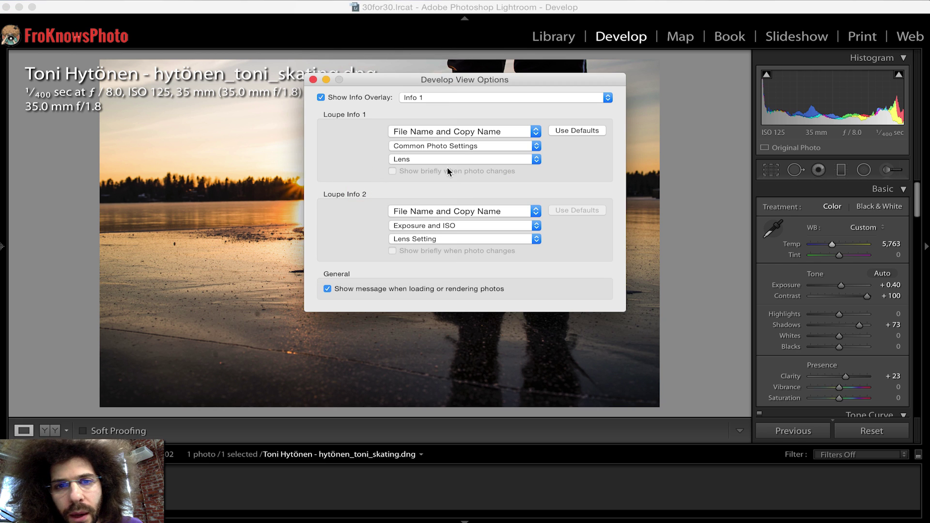
left_click(462, 146)
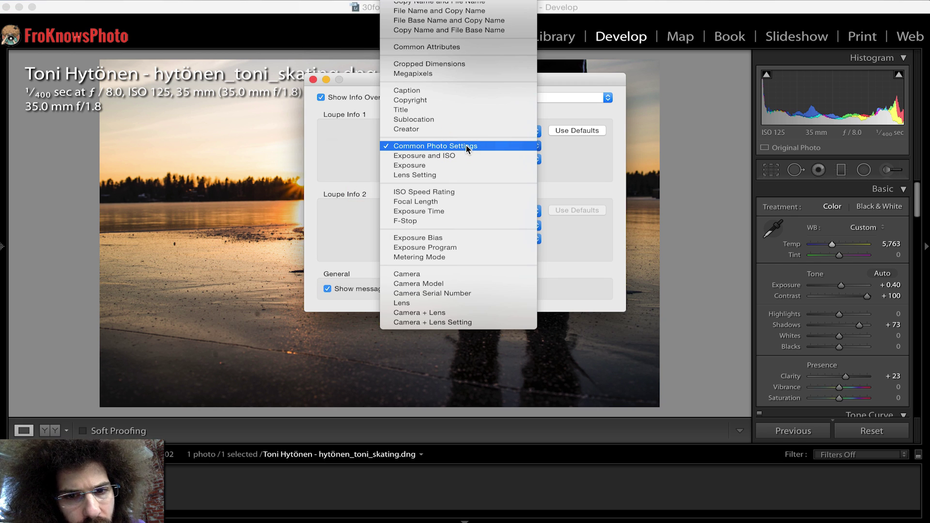
left_click(472, 280)
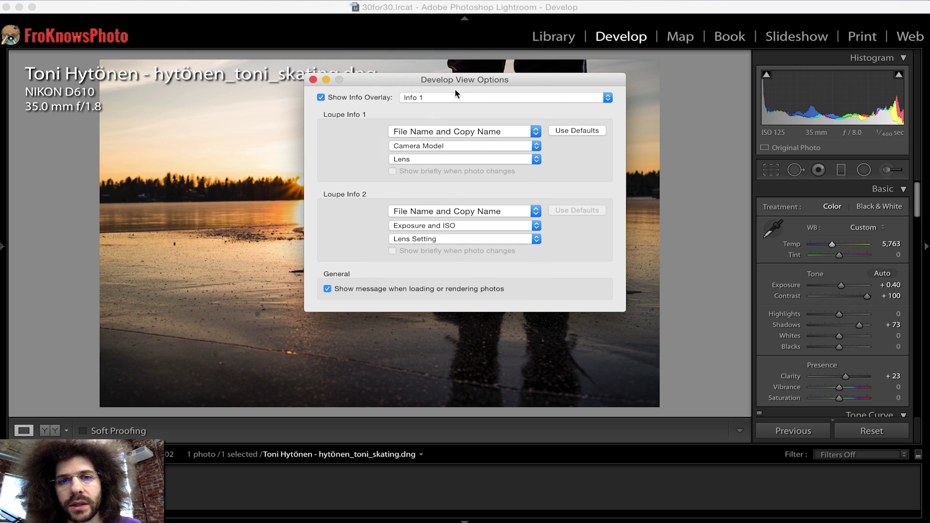
left_click(312, 80)
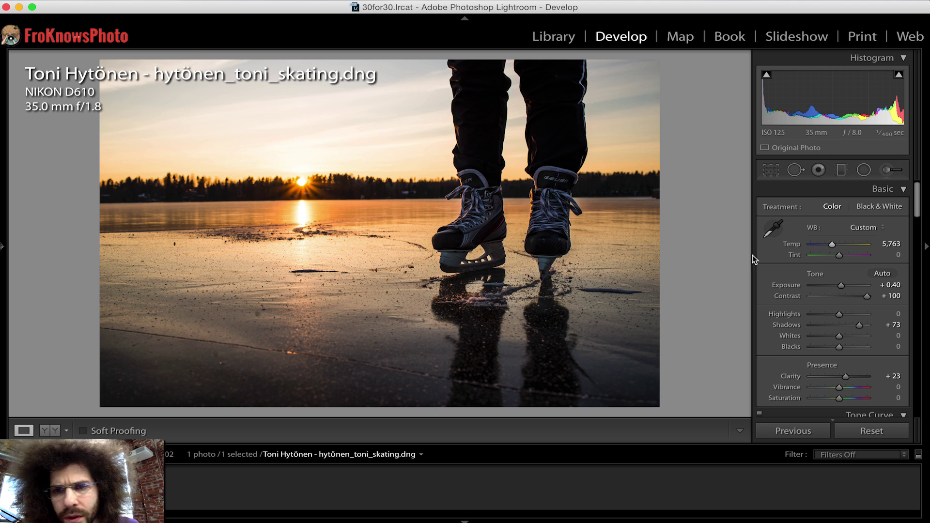
- Set the highlights to -40 and the exposure to +0.65
left_click_drag(839, 313, 841, 287)
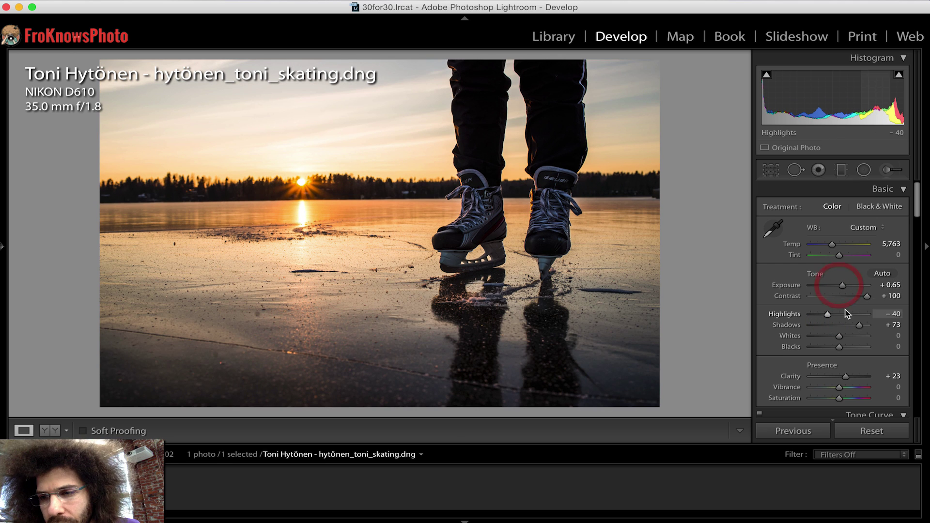
- Try the Black & White treatment on the photo and return it to Color
left_click(872, 206)
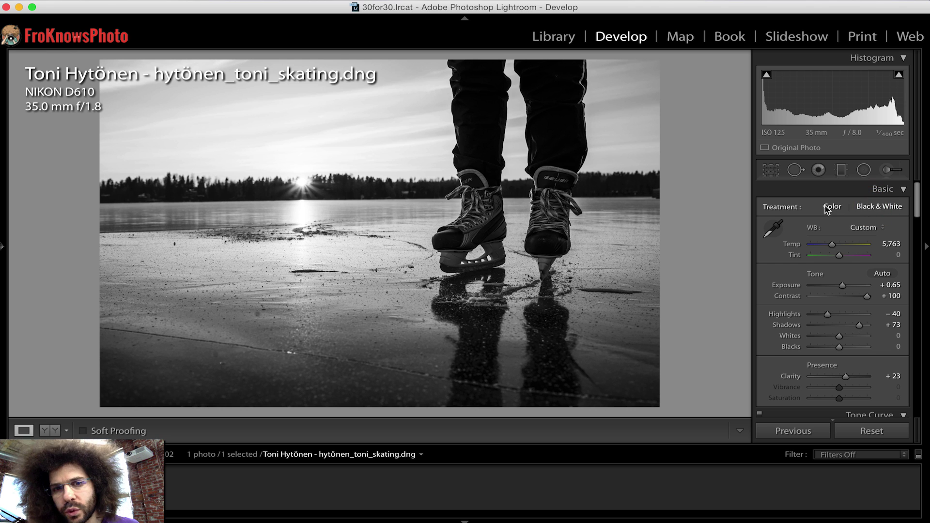
left_click(829, 207)
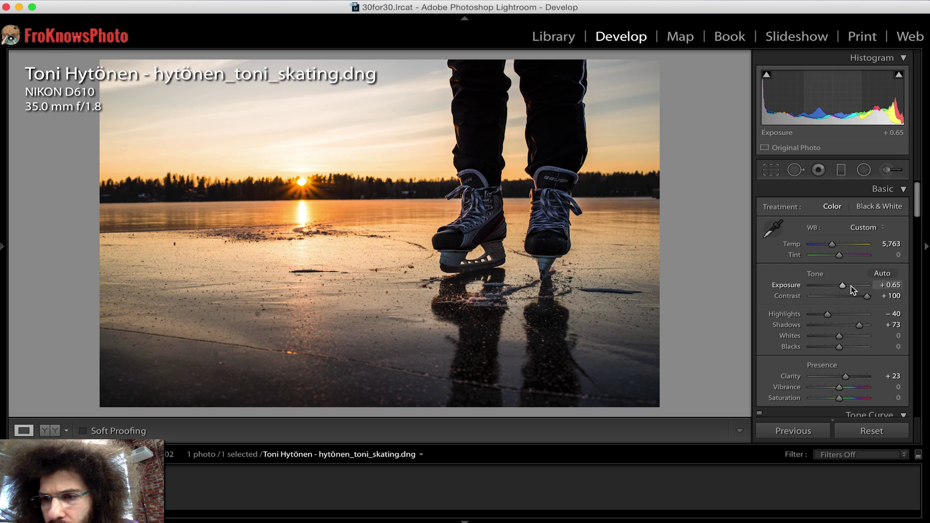
- Lower the highlights to -99 and check the skates up close
left_click_drag(816, 315, 809, 316)
left_click(556, 202)
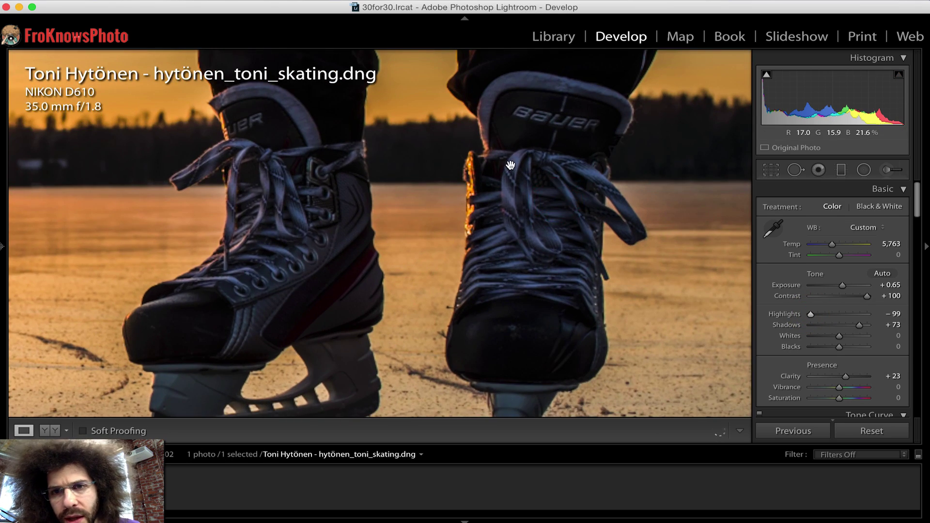
left_click(512, 162)
- Set the whites to +25 and the blacks to +32
scroll(842, 348, "down", 3)
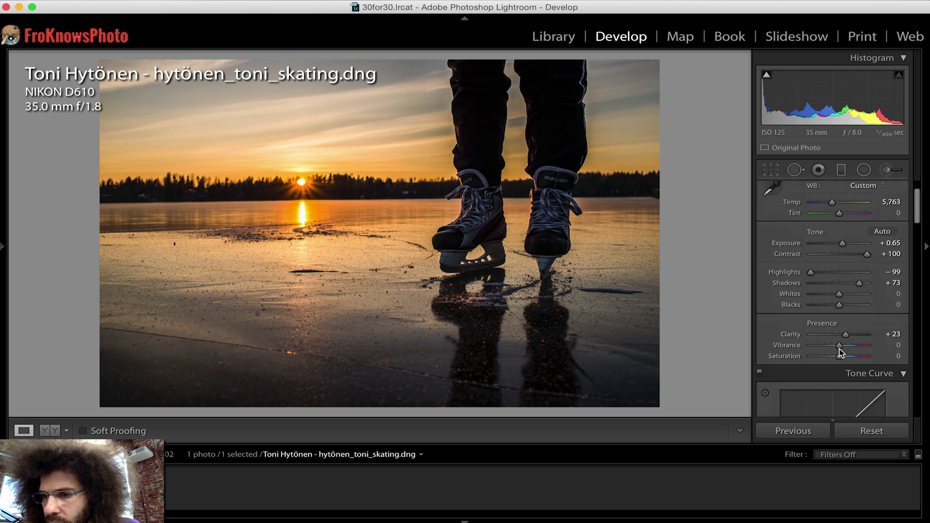
scroll(841, 351, "down", 1)
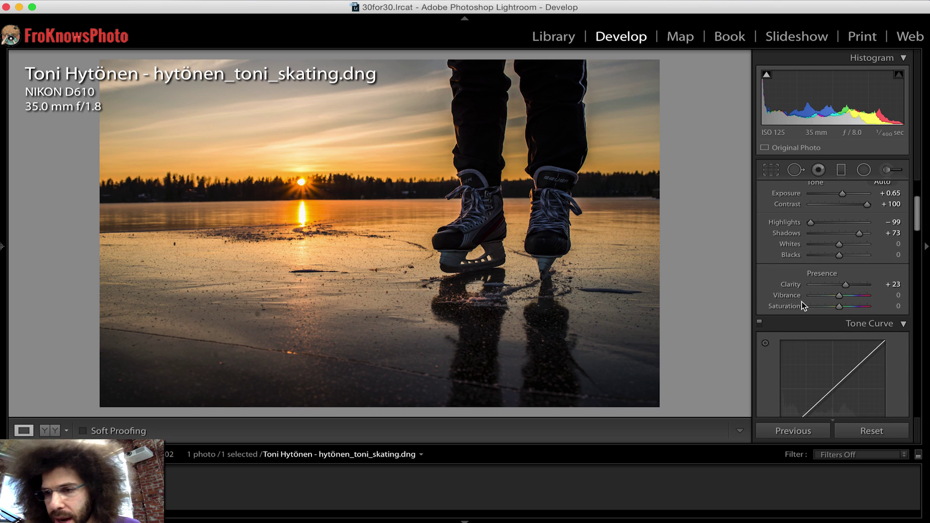
scroll(805, 303, "up", 1)
scroll(809, 301, "up", 3)
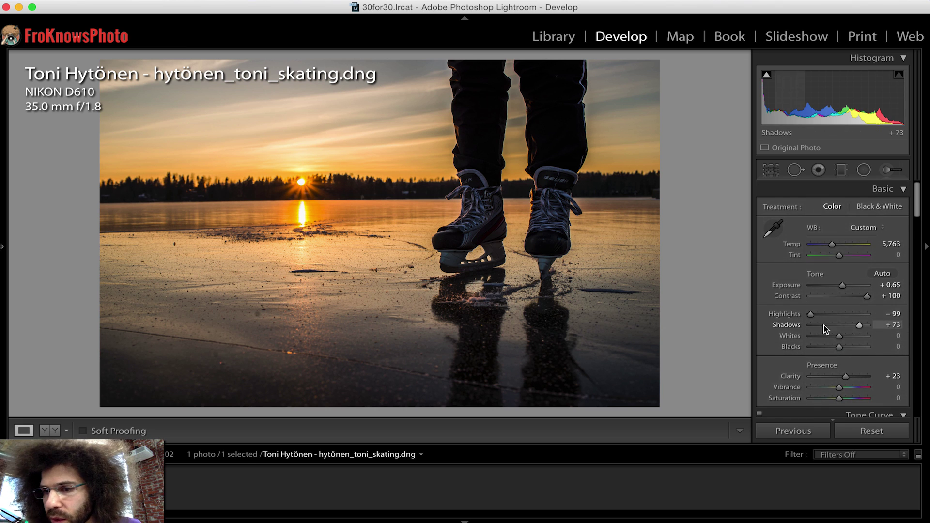
left_click_drag(850, 338, 847, 340)
left_click(840, 347)
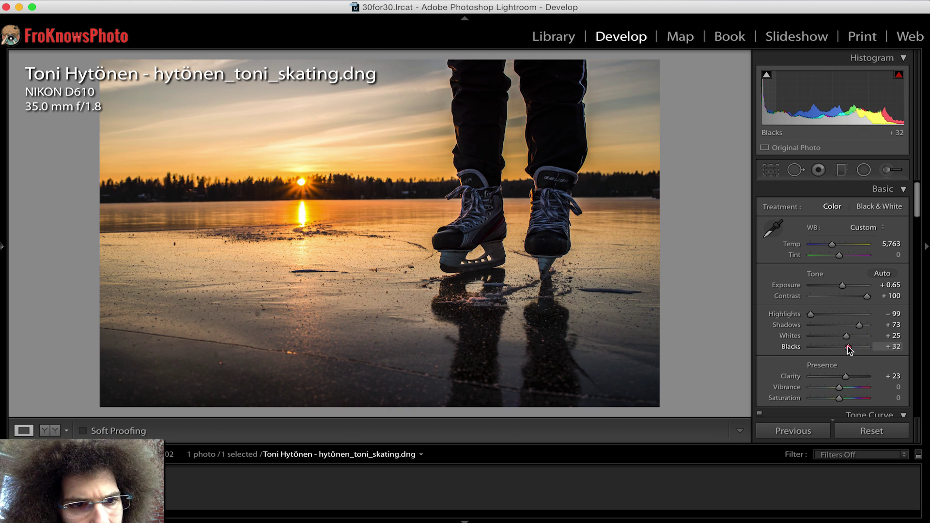
- Try an exposure of -2.02 and undo the change
scroll(842, 339, "down", 5)
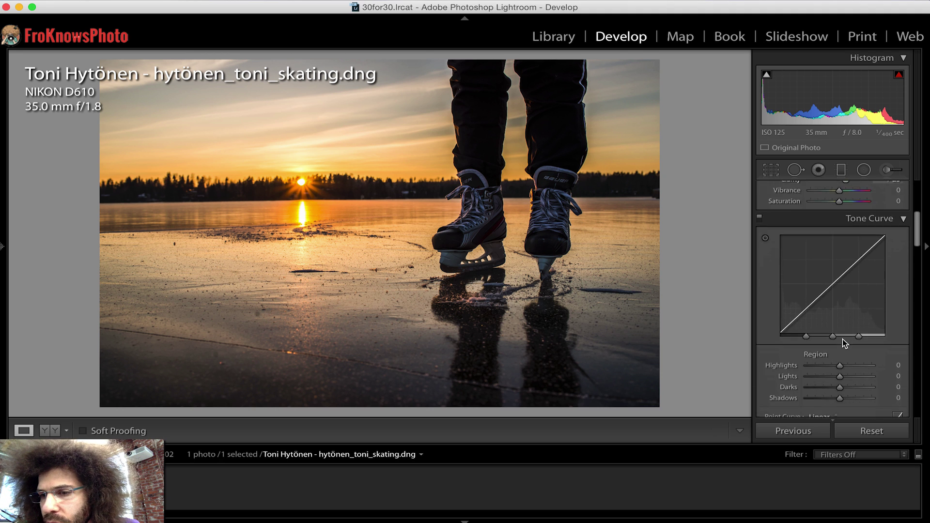
scroll(842, 339, "up", 5)
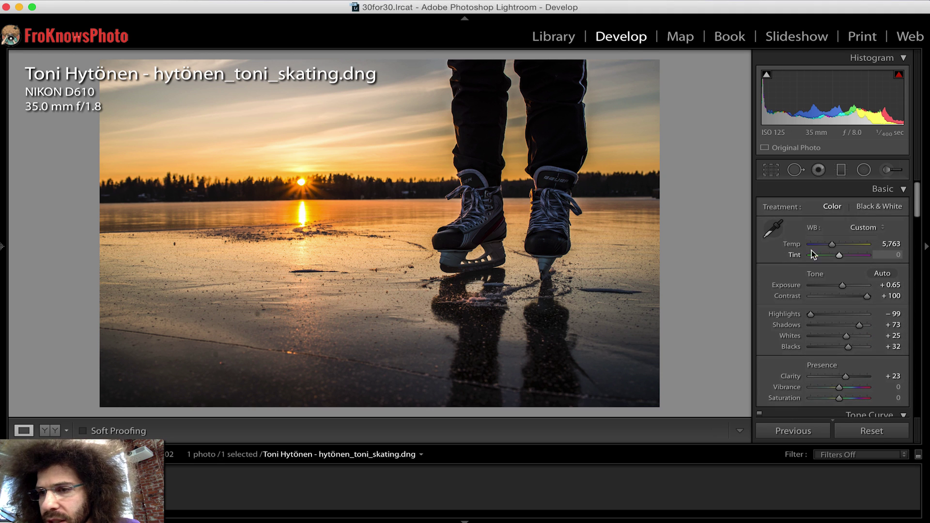
left_click(827, 285)
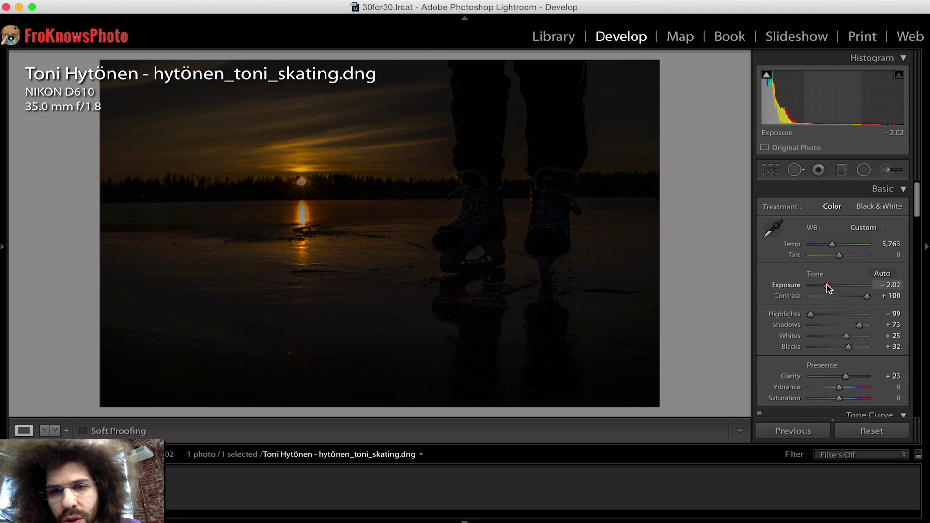
key("super+z")
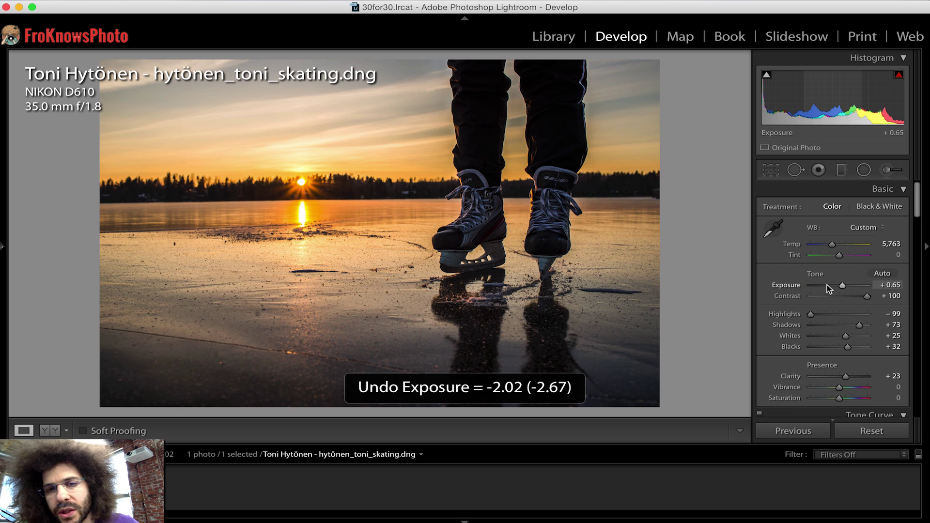
- Examine the trouser legs' edges against the sky and the skates up close, and review the current Basic settings
left_click(591, 93)
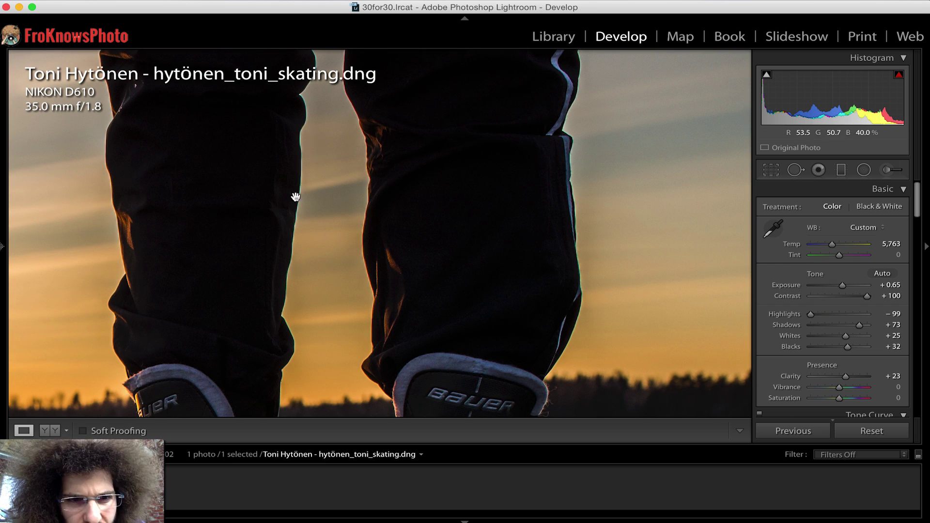
left_click_drag(362, 145, 665, 299)
left_click(196, 236)
left_click_drag(594, 184, 722, 116)
left_click(493, 211)
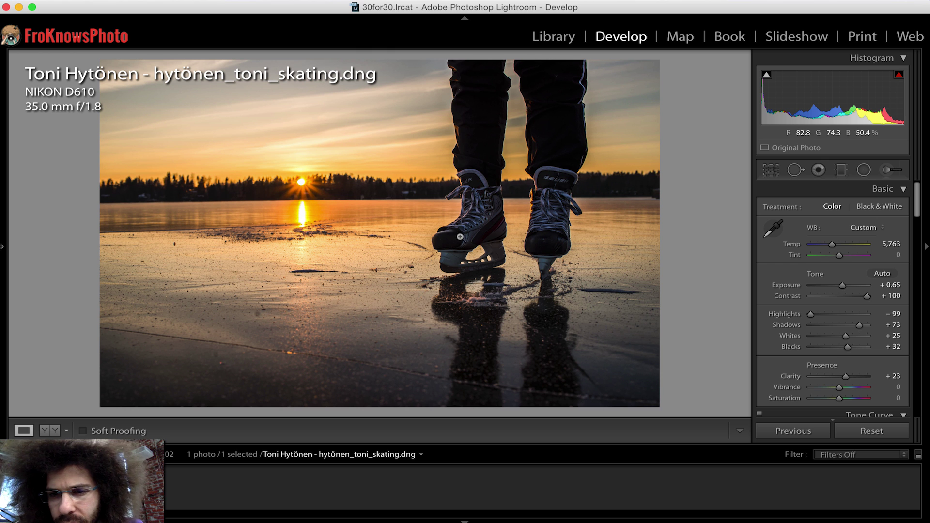
scroll(857, 274, "down", 5)
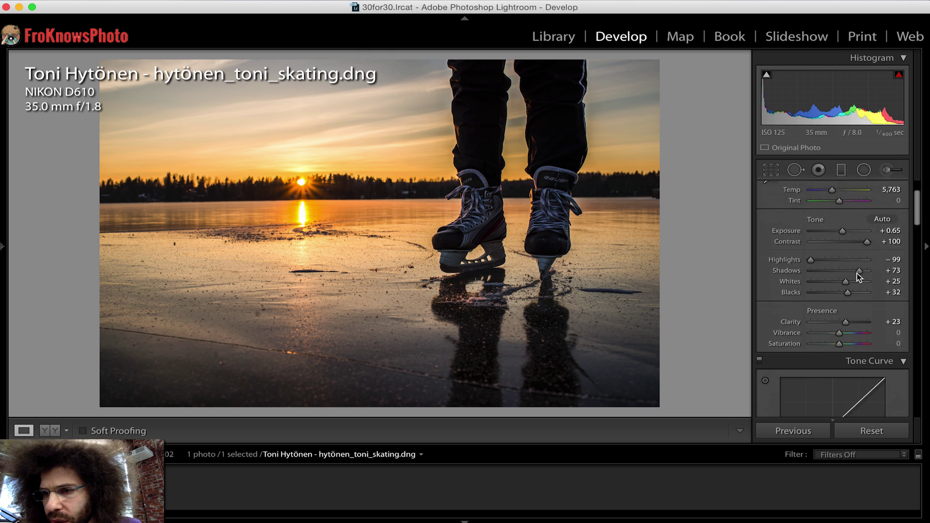
scroll(856, 273, "up", 4)
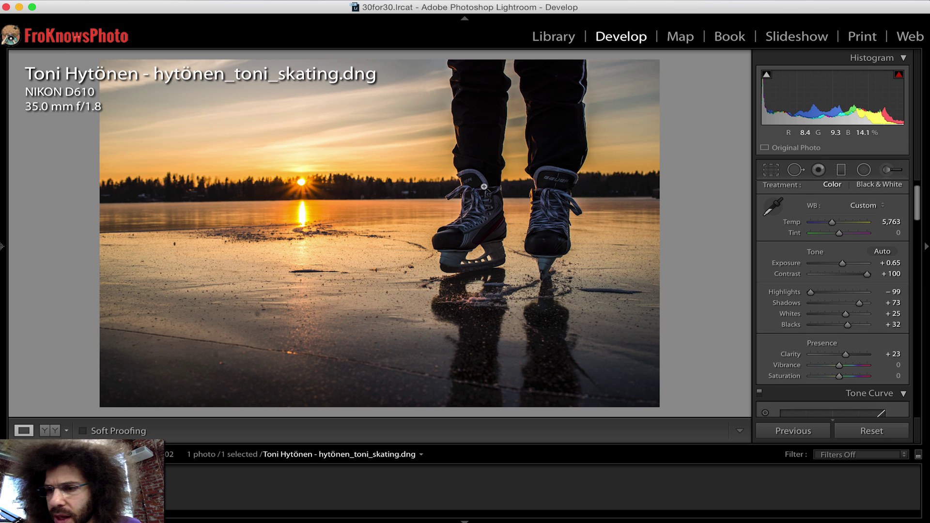
scroll(809, 236, "up", 1)
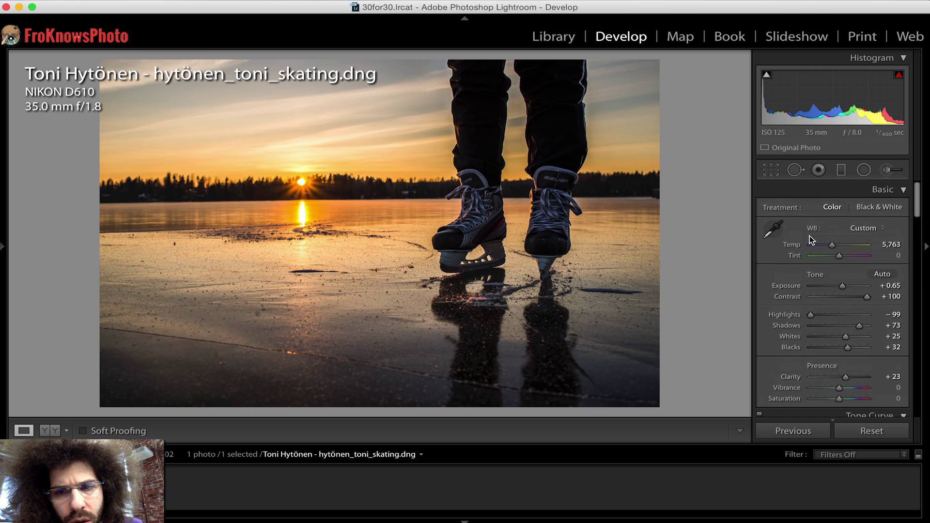
scroll(806, 238, "down", 1)
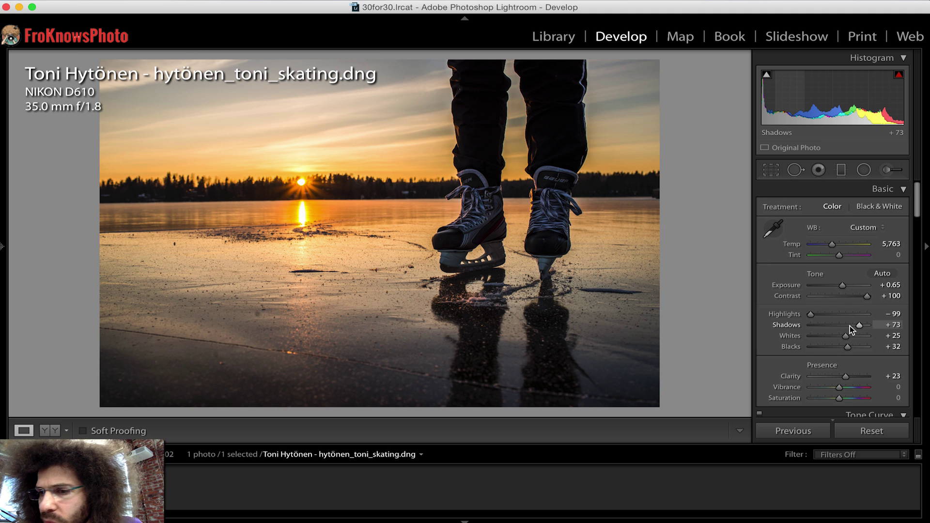
- Set the shadows to +65, the highlights to -100 and the exposure to +0.40
left_click_drag(842, 327, 800, 316)
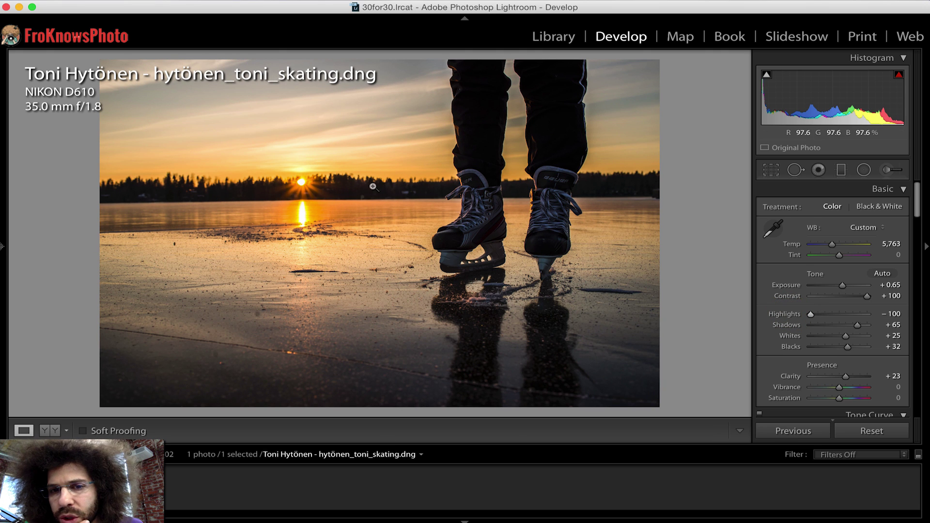
left_click_drag(840, 286, 841, 286)
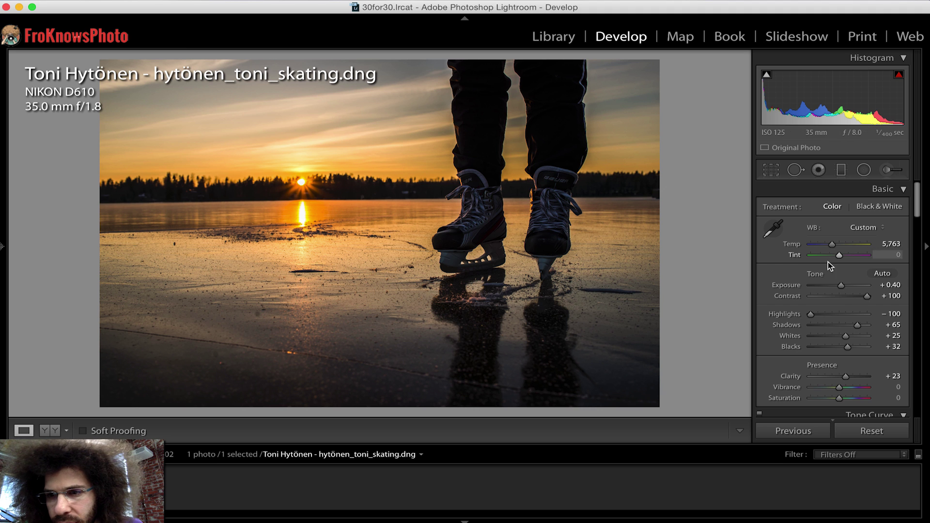
- Try highlights of -44 while viewing the sky and trouser leg up close, and return them to -100
left_click_drag(832, 313, 826, 313)
left_click(429, 110)
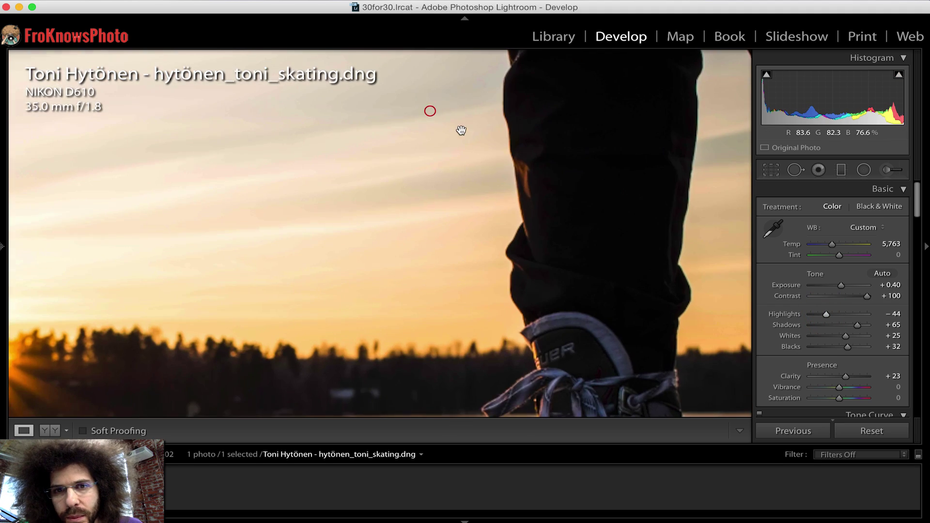
left_click_drag(819, 316, 810, 316)
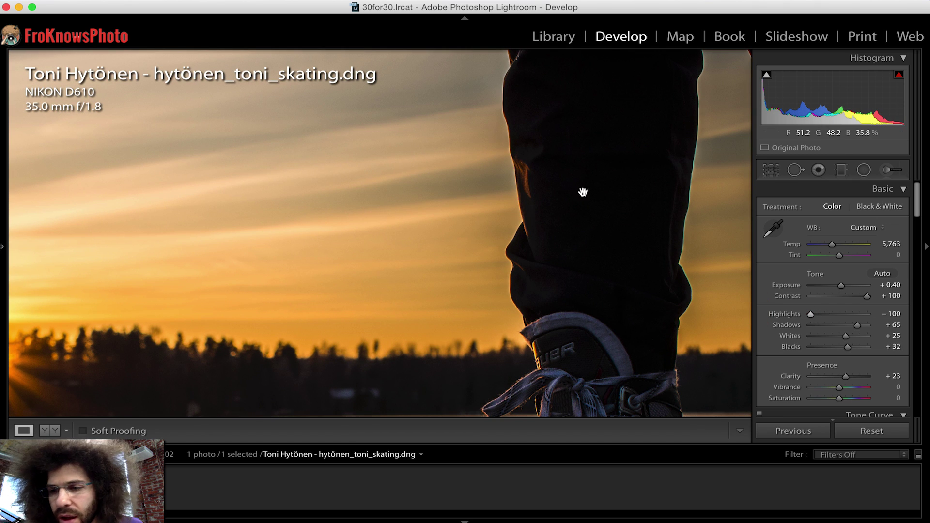
- Set the highlights to -72 and check the sun and treeline up close
left_click_drag(814, 317, 819, 315)
left_click(493, 212)
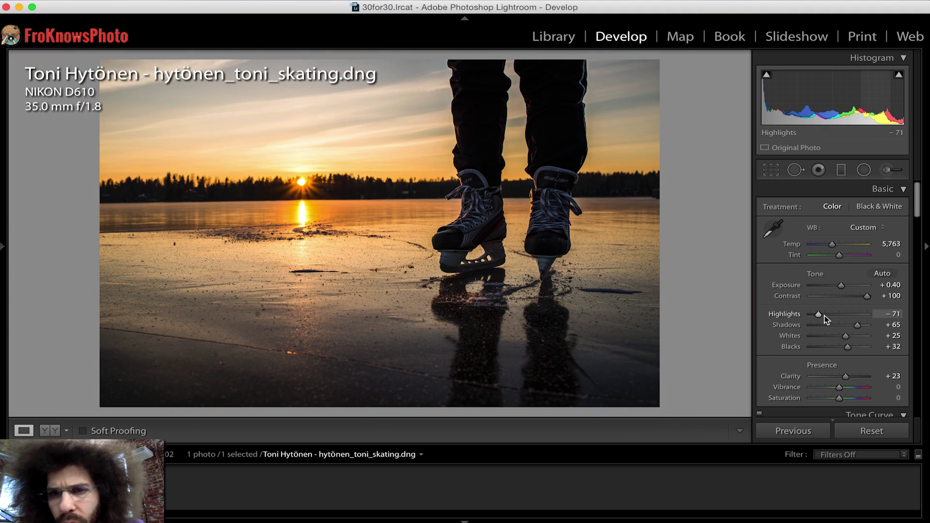
left_click_drag(818, 315, 819, 316)
left_click_drag(817, 317, 823, 317)
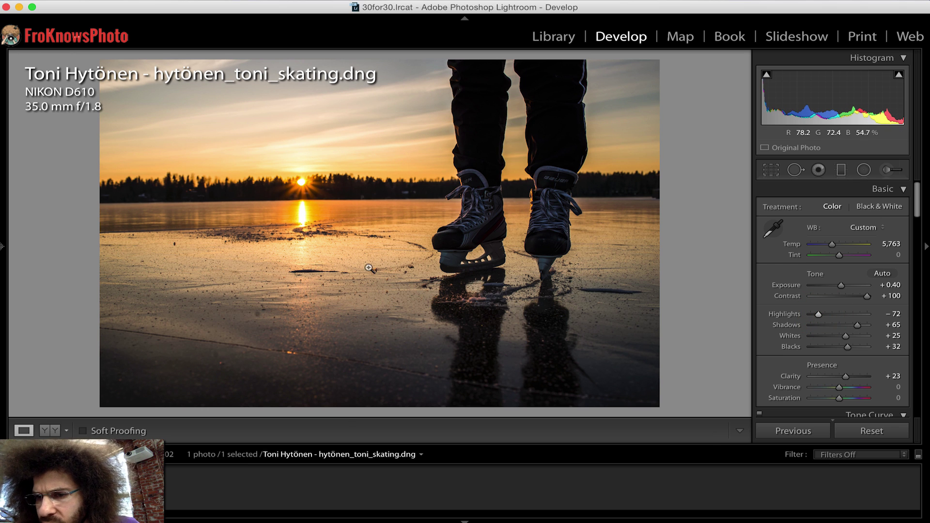
left_click(345, 189)
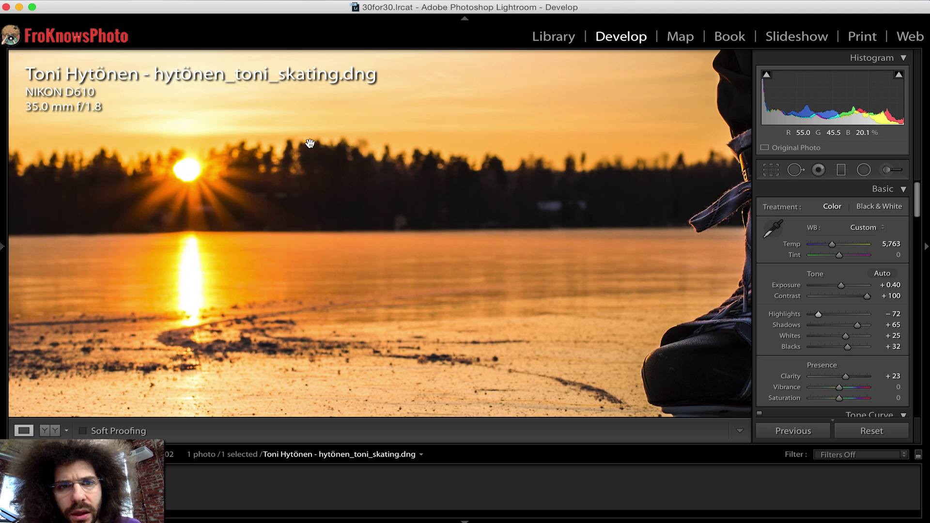
left_click(706, 174)
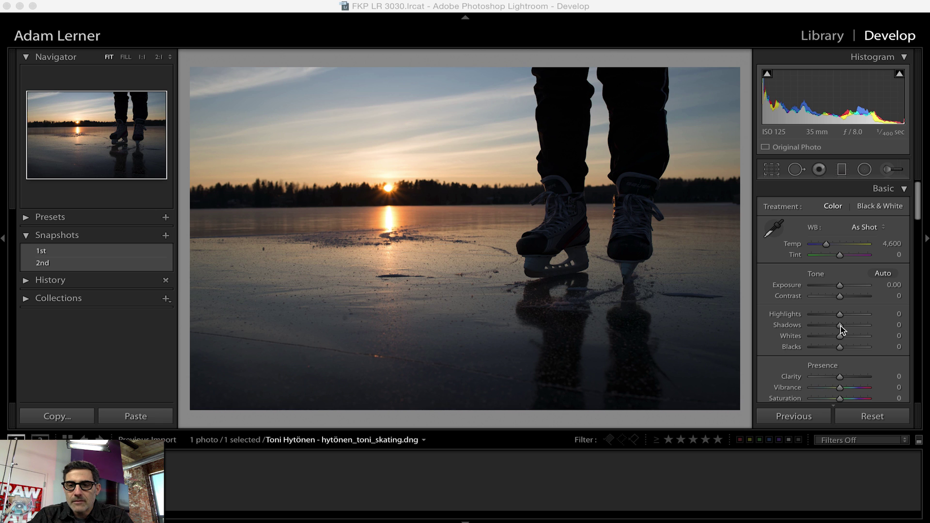
- On the unedited copy of the skating photo, set the highlights to -14, the contrast to +50 and the shadows to +49
left_click_drag(839, 314, 853, 298)
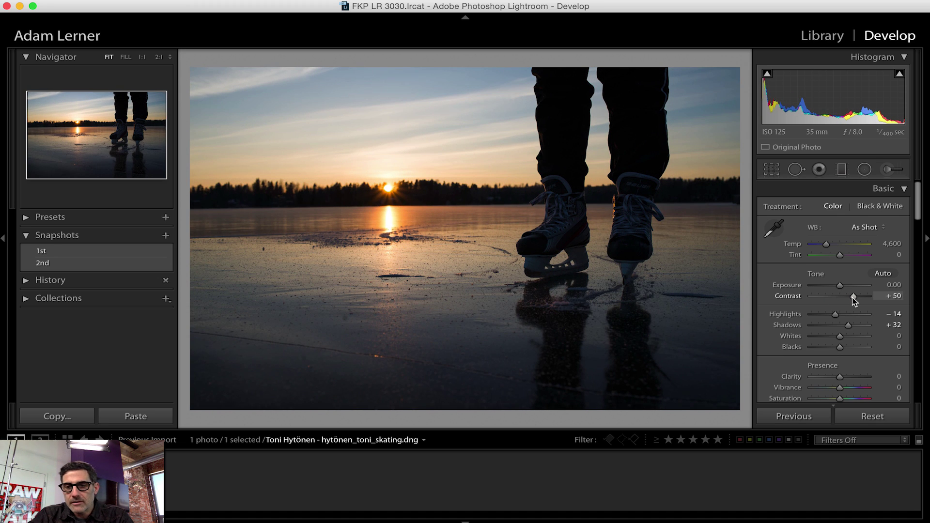
left_click_drag(848, 325, 853, 327)
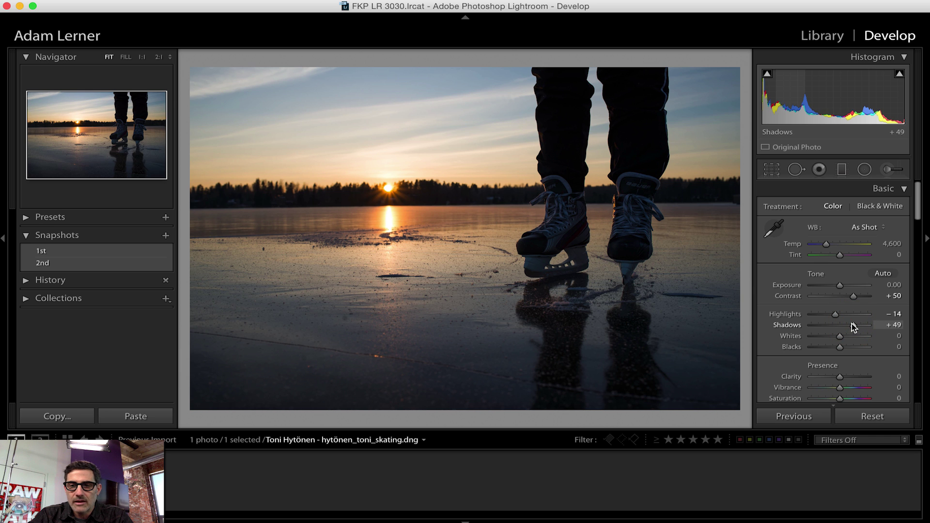
- Compare clarity at +56 and +100, and settle on +37
mouse_move(839, 378)
left_mouse_down()
mouse_move(867, 378)
mouse_move(855, 377)
left_mouse_up()
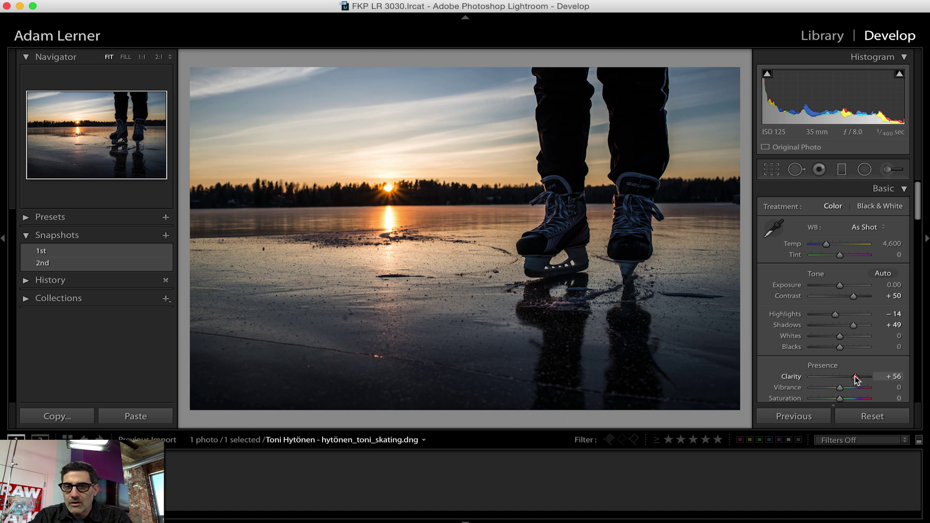
left_click_drag(855, 377, 874, 375)
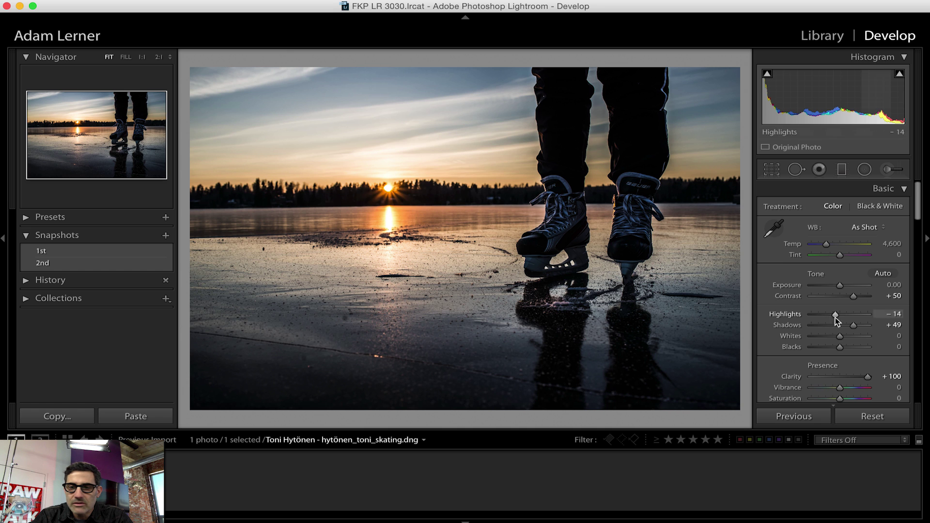
left_click_drag(867, 376, 851, 377)
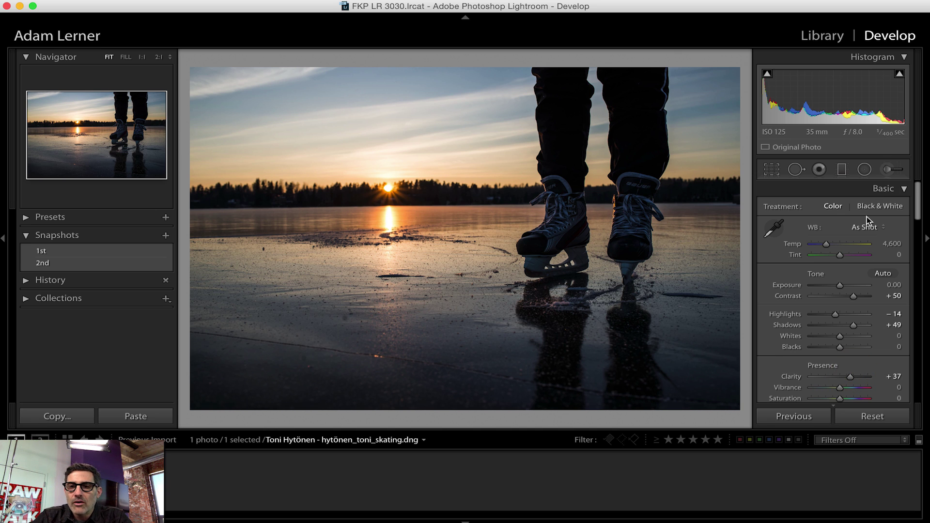
- Warm the white balance by raising the colour temperature to 5,650
left_click(891, 244)
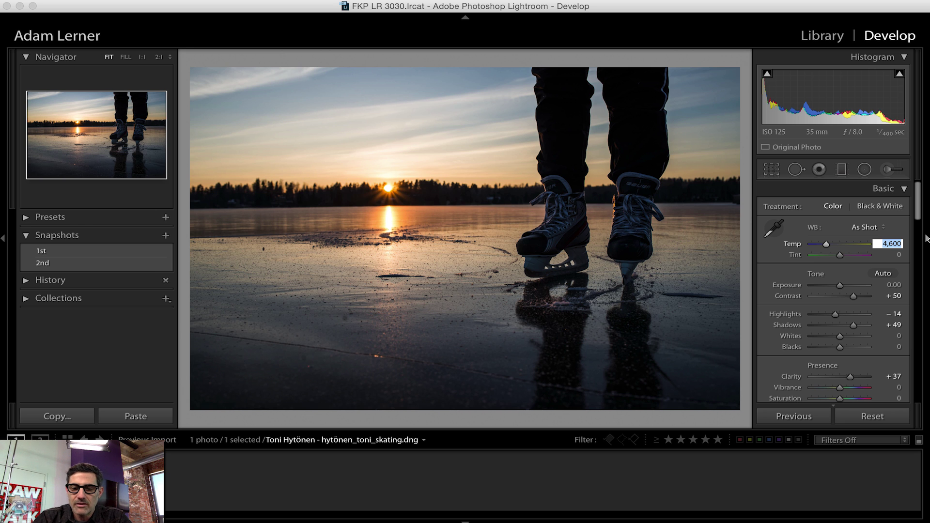
key("Up")
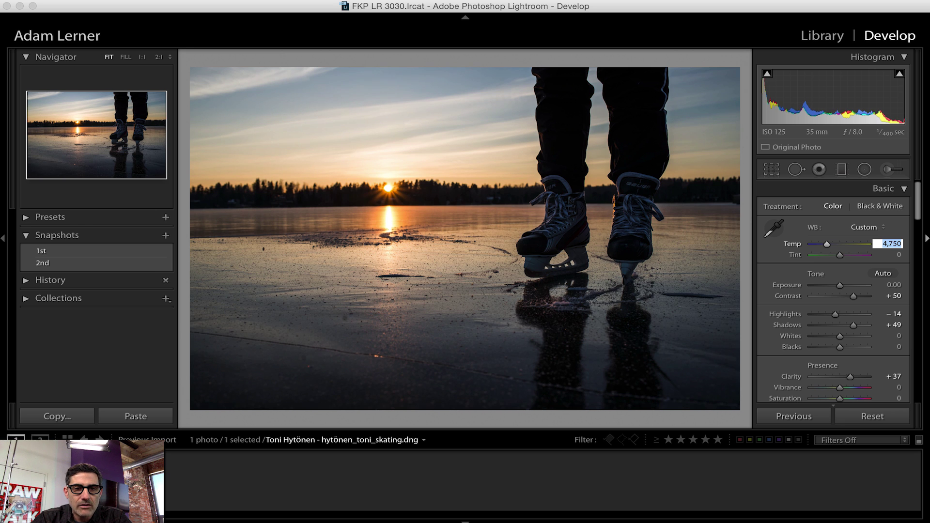
key("Up")
key("Up")
key("Up")
key("Up")
key("Up")
key("Up")
key("Up")
key("Up")
key("Up")
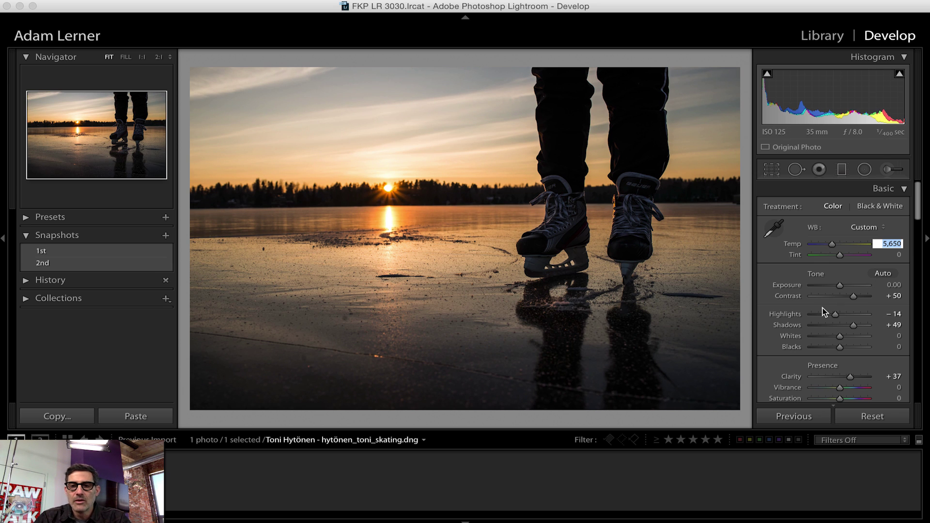
left_click(759, 313)
- Show the HSL Saturation adjustments and activate their targeted adjustment tool
scroll(794, 320, "down", 5)
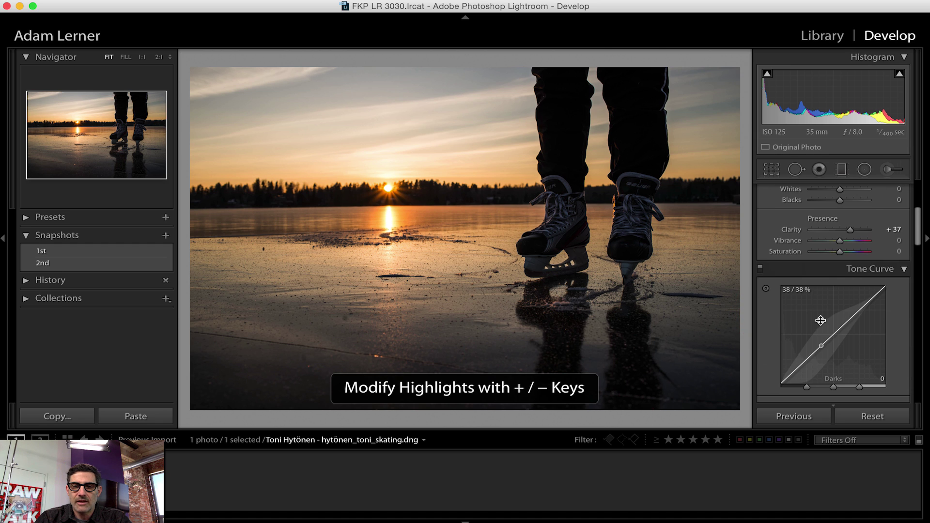
scroll(819, 329, "down", 5)
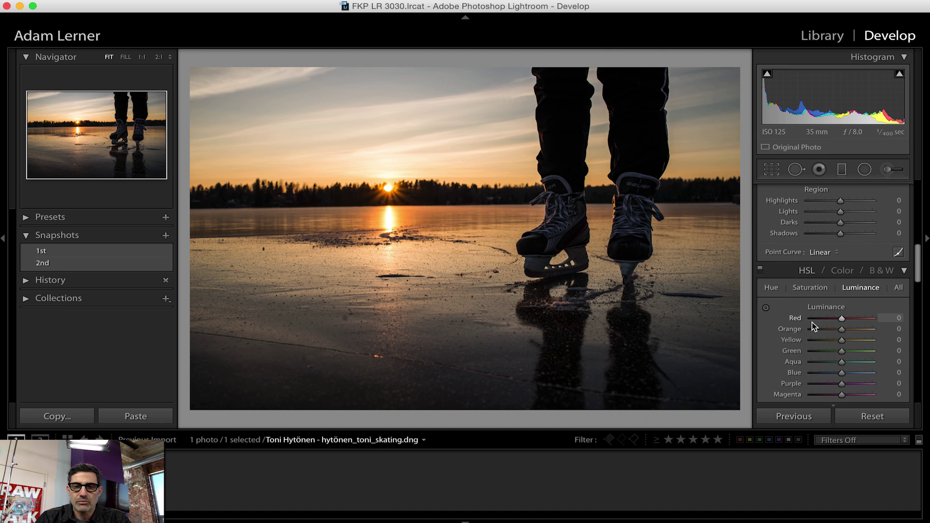
left_click(818, 290)
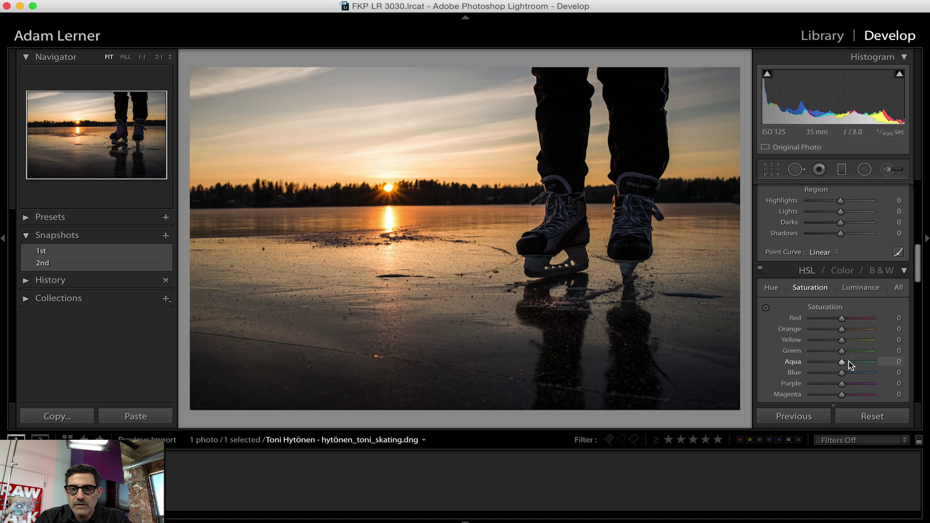
left_click(767, 307)
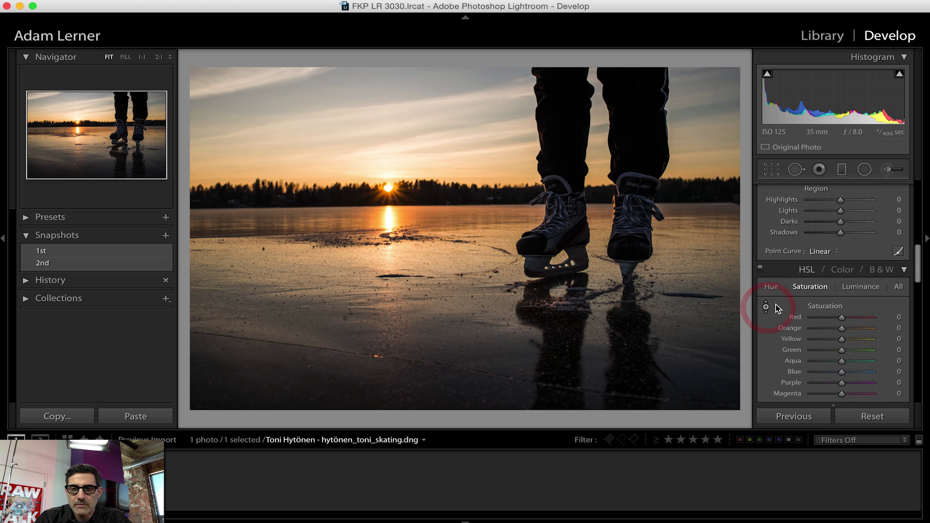
- Try boosting the sky's saturation to Orange +20 and Yellow +50, and reset all HSL saturation values
left_click(413, 88)
key("Up")
key("Up")
key("Up")
key("Up")
key("Up")
key("Up")
key("Up")
key("Up")
key("Up")
key("Up")
key("Up")
key("Up")
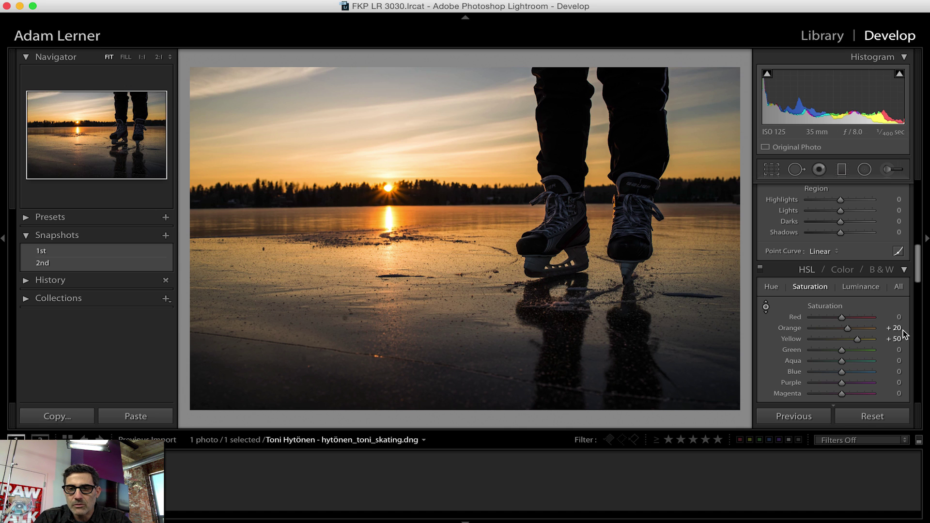
double_click(829, 307)
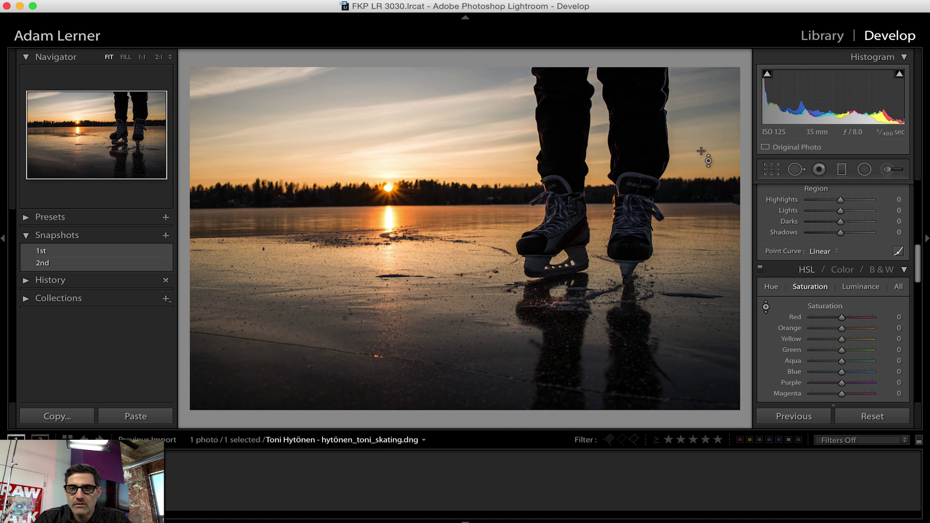
- Raise the sky's HSL saturation to Yellow +6, Green +36 and Aqua +25, keeping Blue at 0
key("Up")
key("Up")
key("Up")
key("Up")
key("Up")
key("Up")
key("Up")
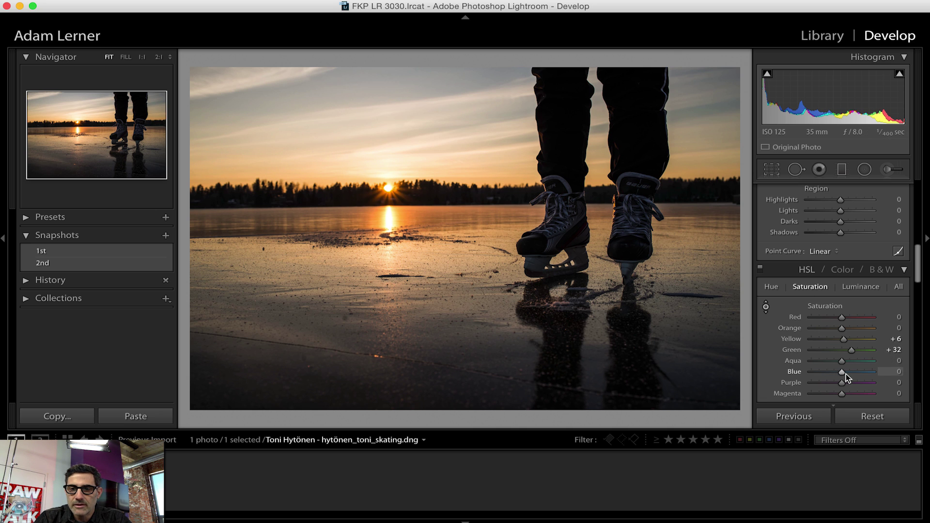
mouse_move(844, 373)
left_mouse_down()
mouse_move(864, 373)
mouse_move(834, 372)
mouse_move(841, 374)
left_mouse_up()
double_click(794, 372)
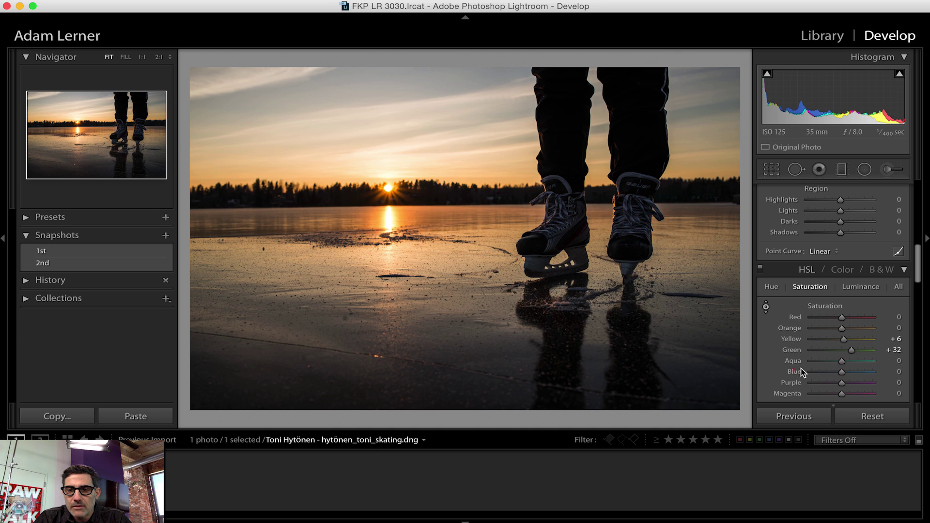
mouse_move(848, 359)
left_mouse_down()
mouse_move(856, 350)
mouse_move(847, 361)
left_mouse_up()
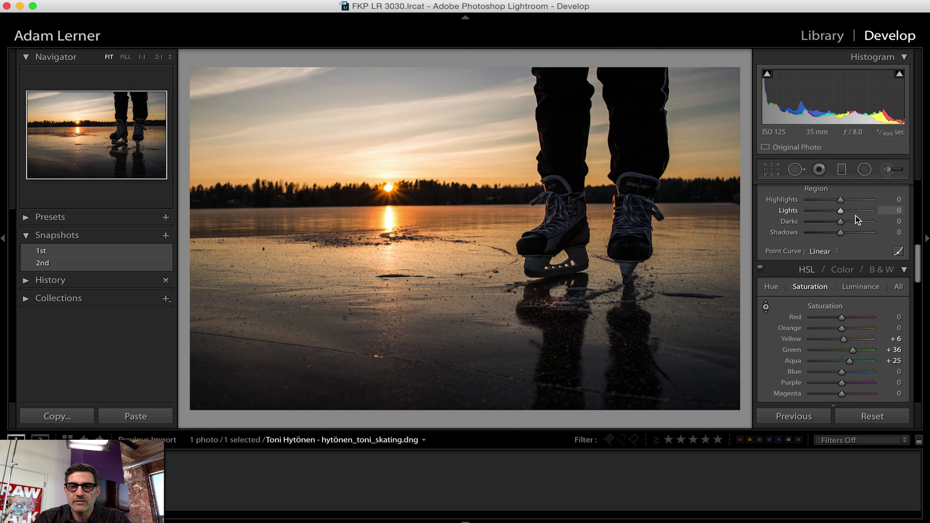
- Lower the Basic highlights to -42
scroll(856, 216, "up", 10)
left_click_drag(835, 314, 826, 314)
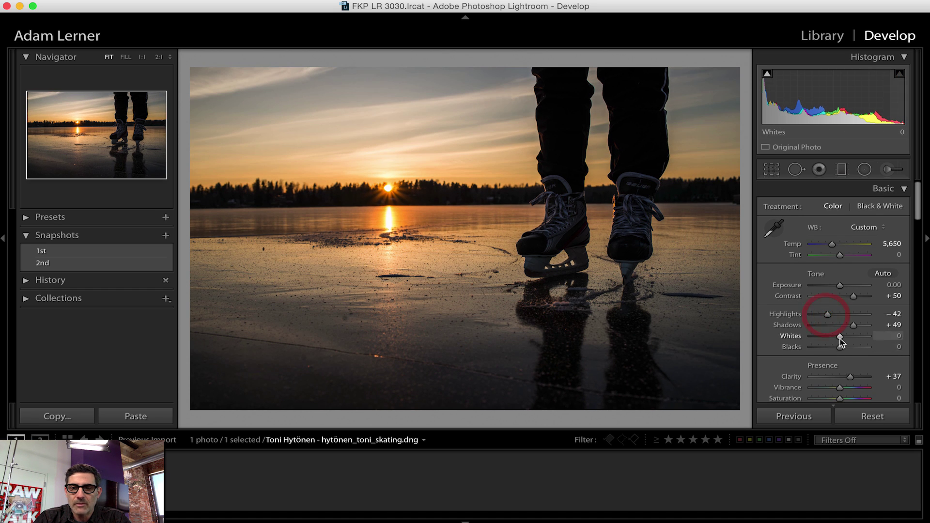
- Set the vibrance to +31 and the saturation to +22
scroll(840, 338, "down", 5)
mouse_move(841, 270)
left_mouse_down()
mouse_move(862, 271)
mouse_move(850, 271)
left_mouse_up()
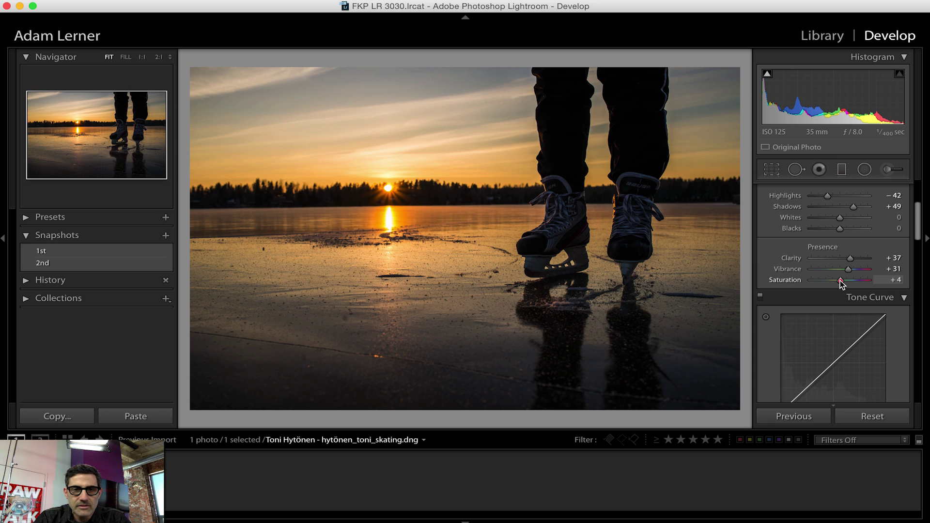
left_click_drag(841, 280, 843, 281)
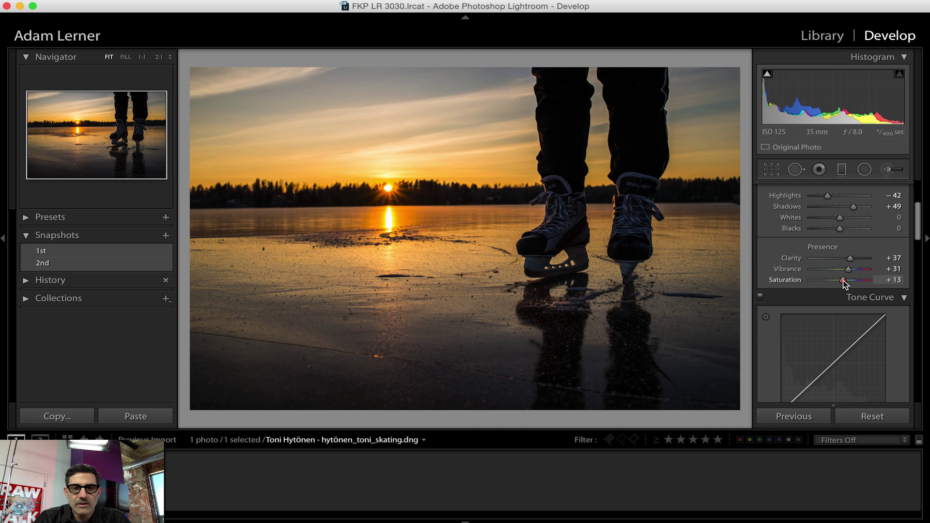
left_click_drag(843, 280, 845, 281)
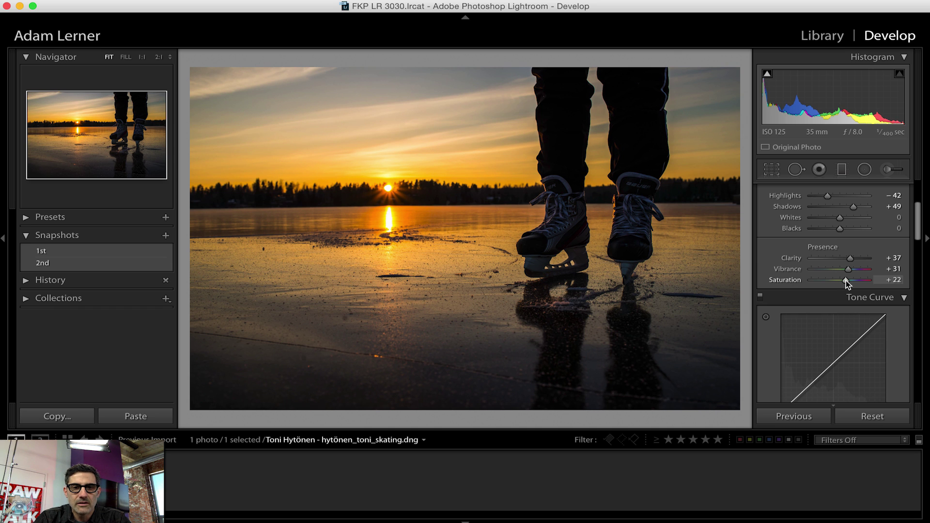
- Straighten the tilted horizon by setting the crop angle to 0.40
left_click_drag(847, 280, 845, 281)
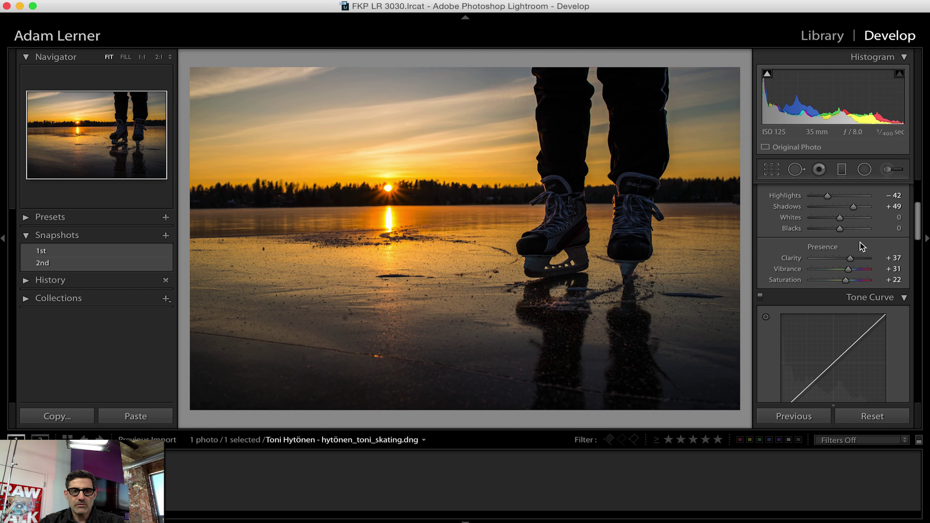
scroll(862, 257, "up", 5)
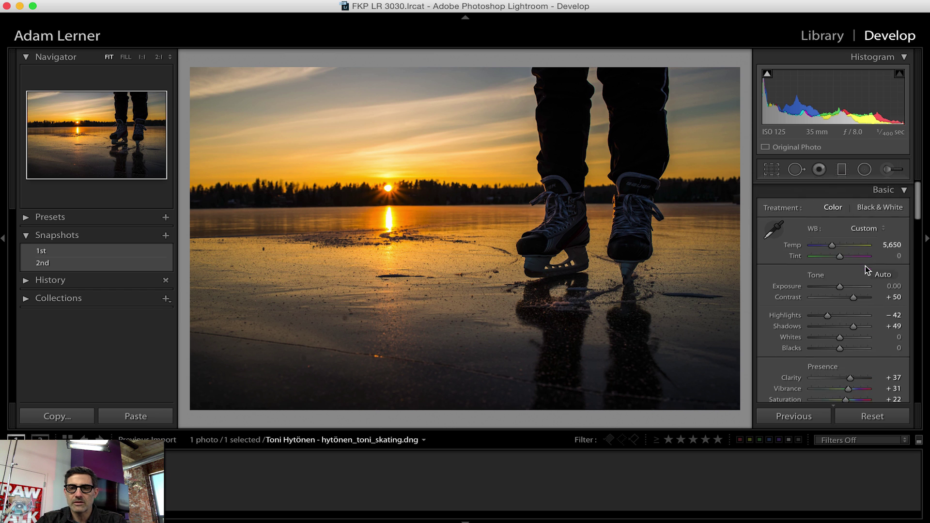
key("r")
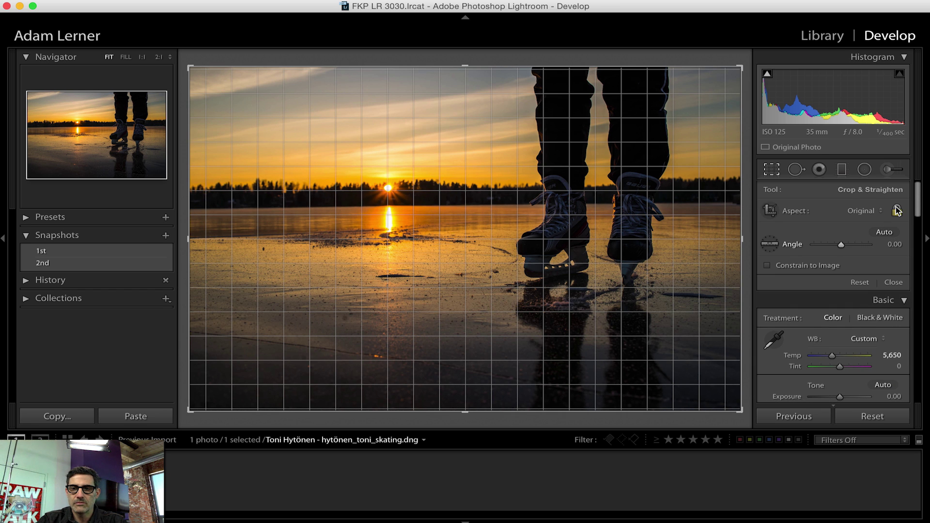
left_click(893, 245)
key("Up")
key("Up")
key("Up")
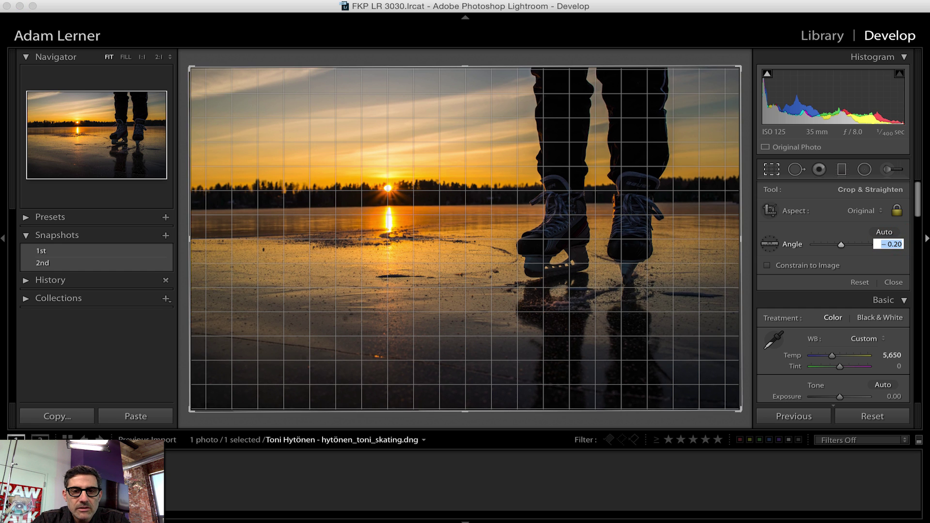
key("Up")
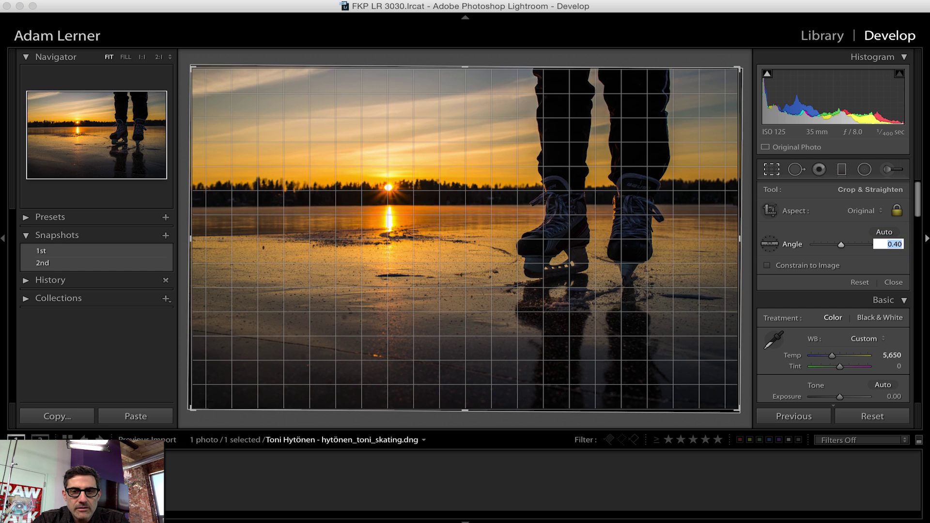
key("Up")
key("Down")
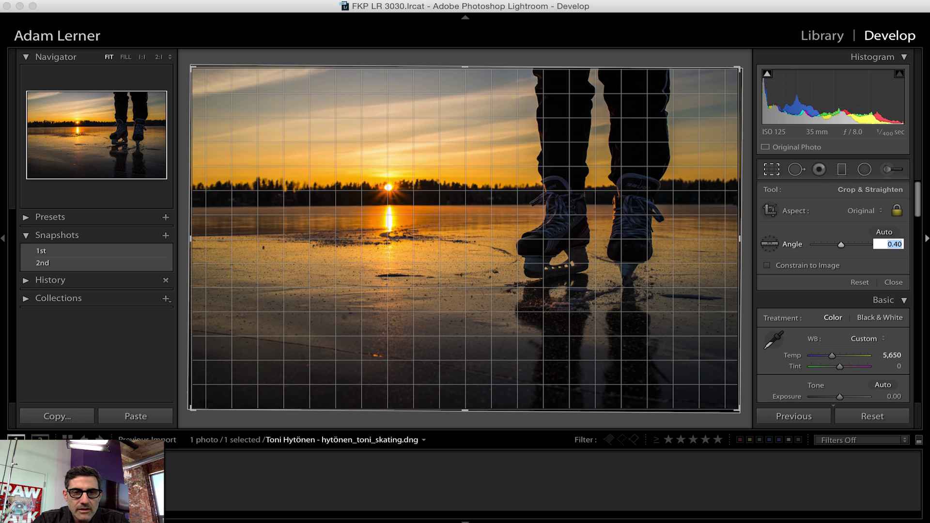
key("Return")
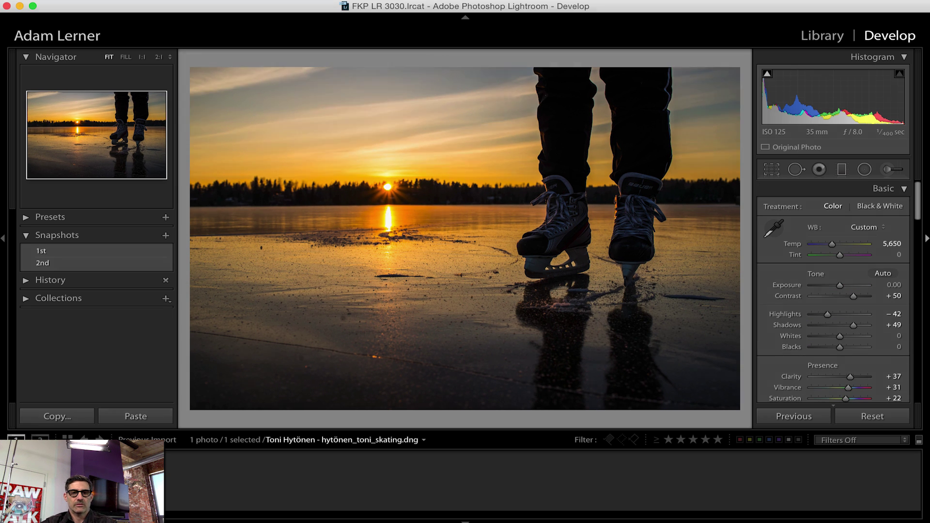
- Check the straightened photo full screen and refine the crop angle to 0.50
key("f")
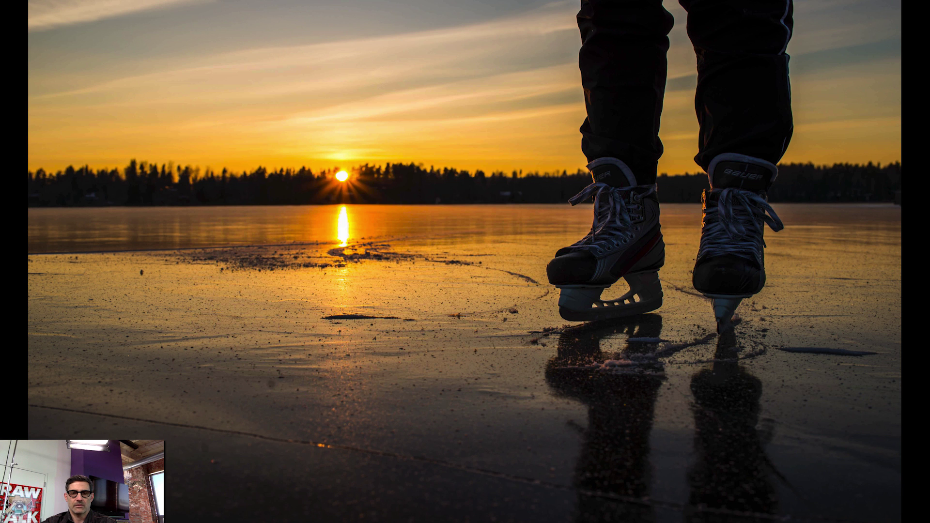
key("f")
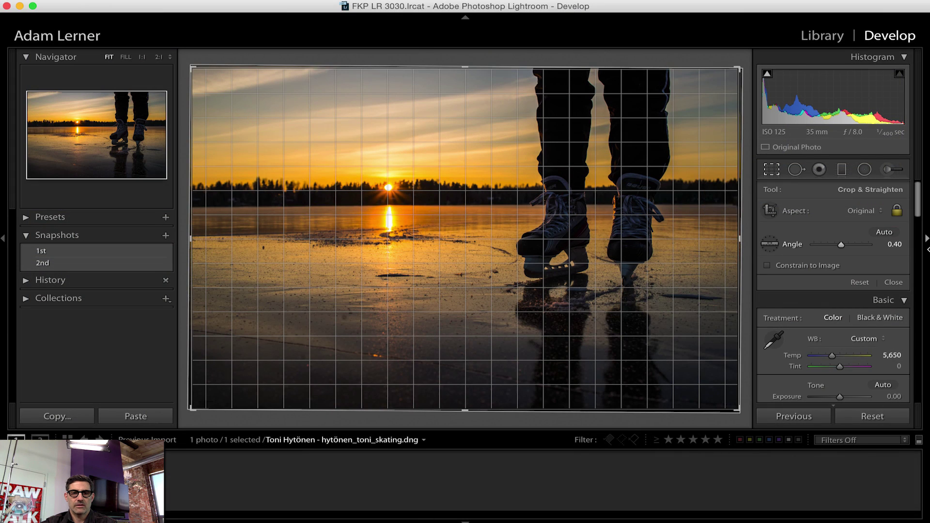
left_click_drag(929, 249, 929, 249)
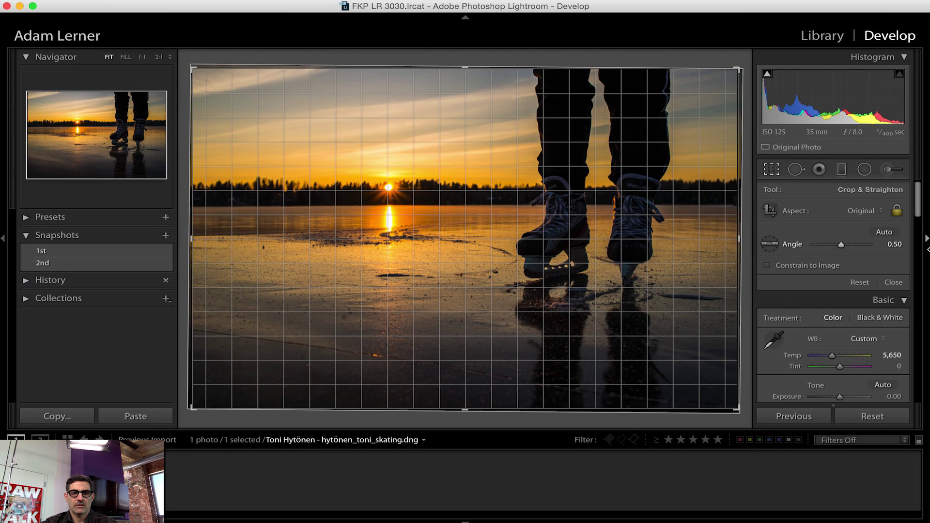
key("f")
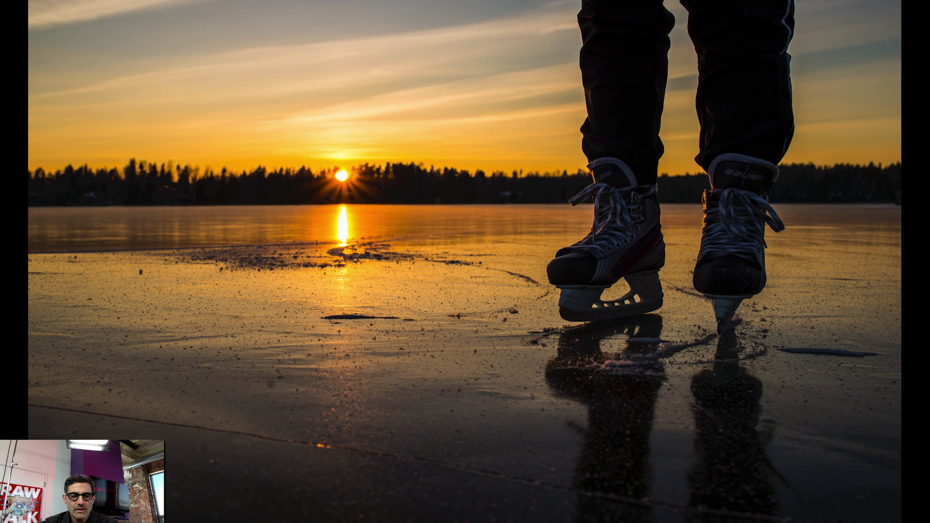
key("f")
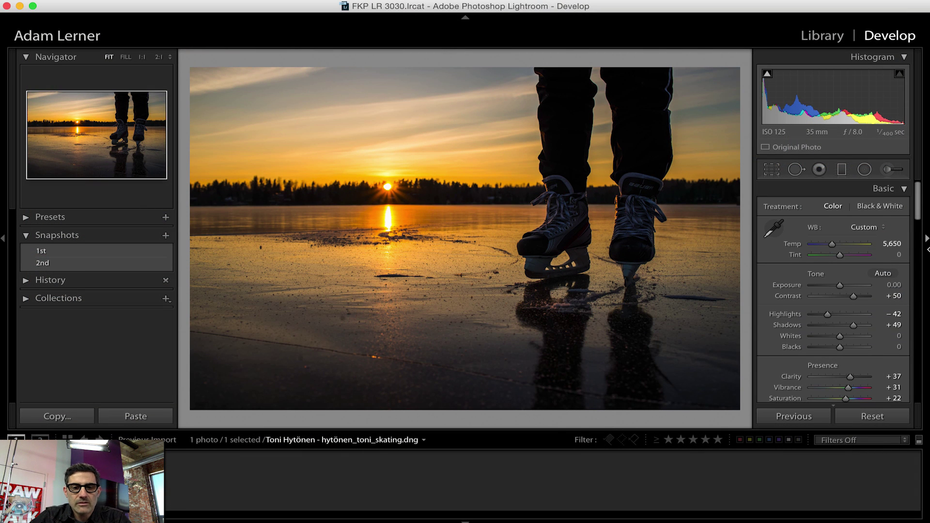
- Hide the filmstrip and add a graduated filter across the sky, spanning from the photo's upper edge to the ice horizon
left_click(465, 521)
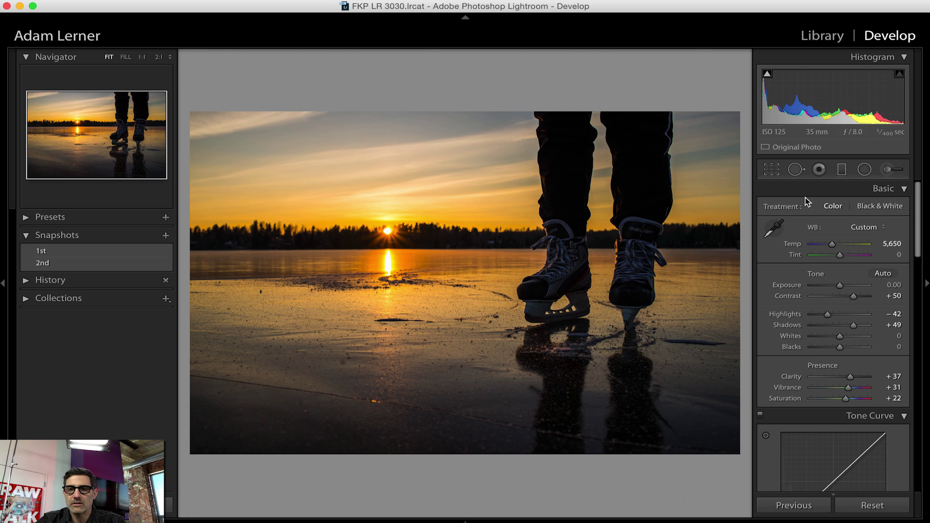
left_click(842, 170)
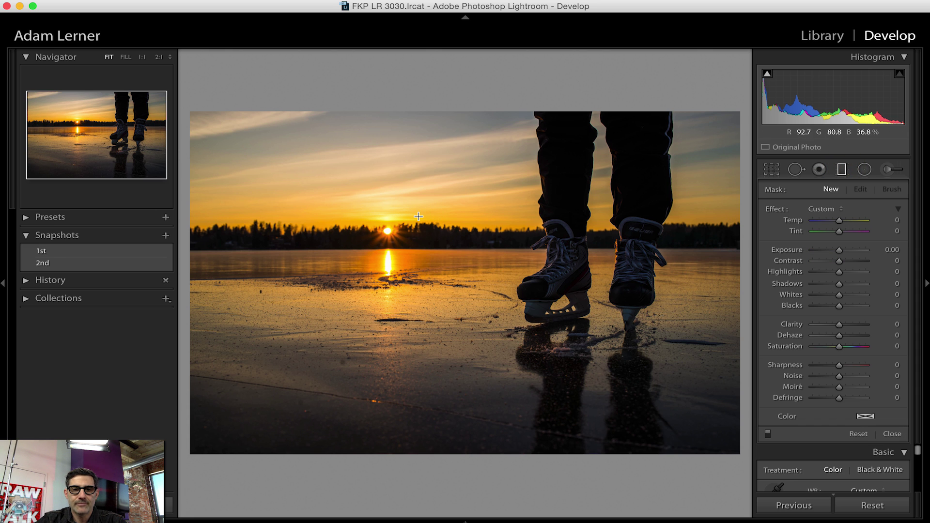
left_click_drag(398, 222, 399, 112)
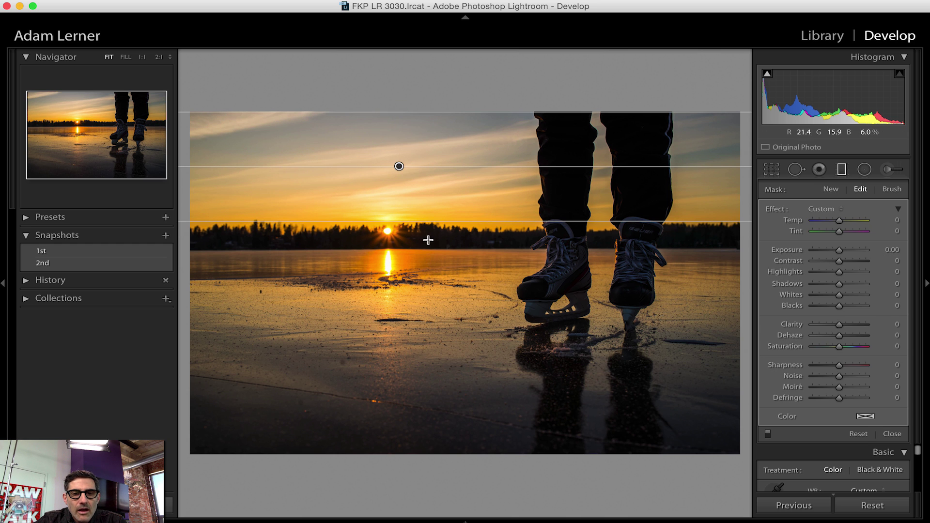
left_click_drag(435, 222, 440, 249)
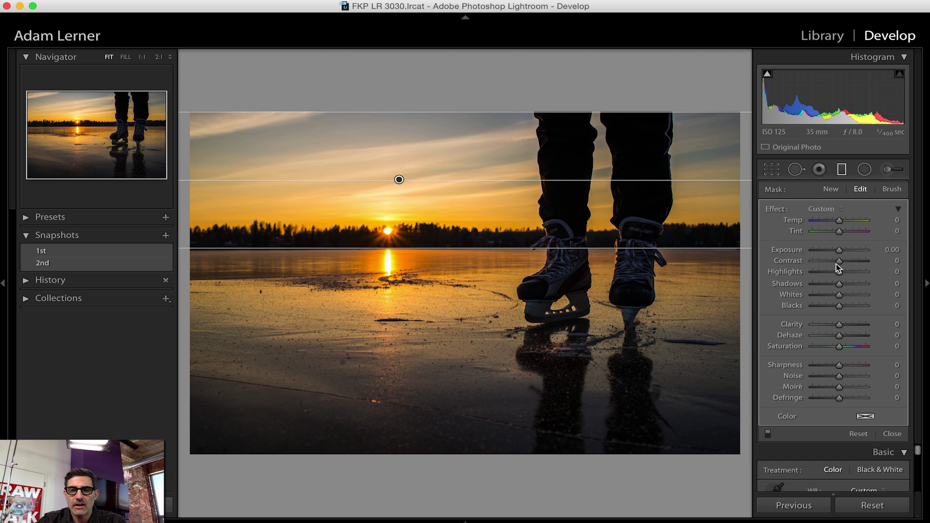
- Set the graduated filter's highlights to -58 with exposure at 0, and tilt the filter slightly counterclockwise
left_click(836, 247)
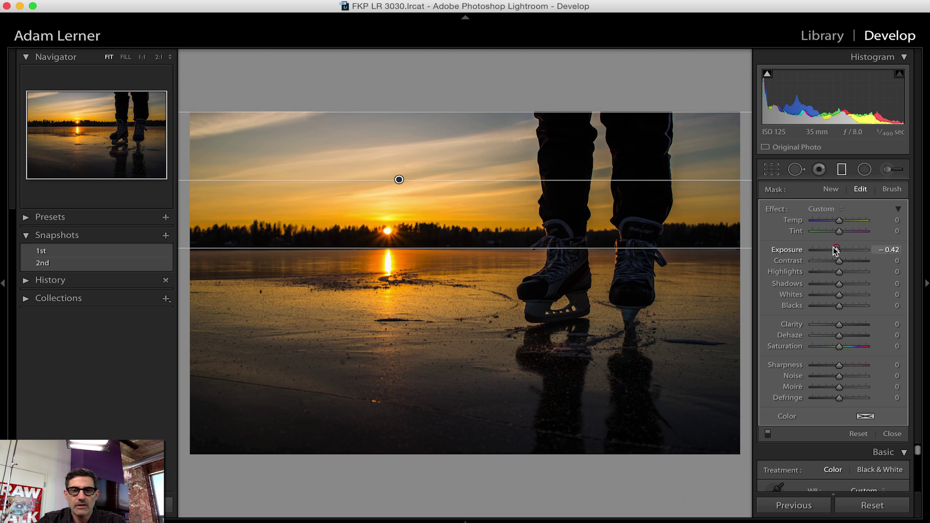
double_click(792, 250)
mouse_move(839, 272)
left_mouse_down()
mouse_move(810, 271)
mouse_move(834, 272)
left_mouse_up()
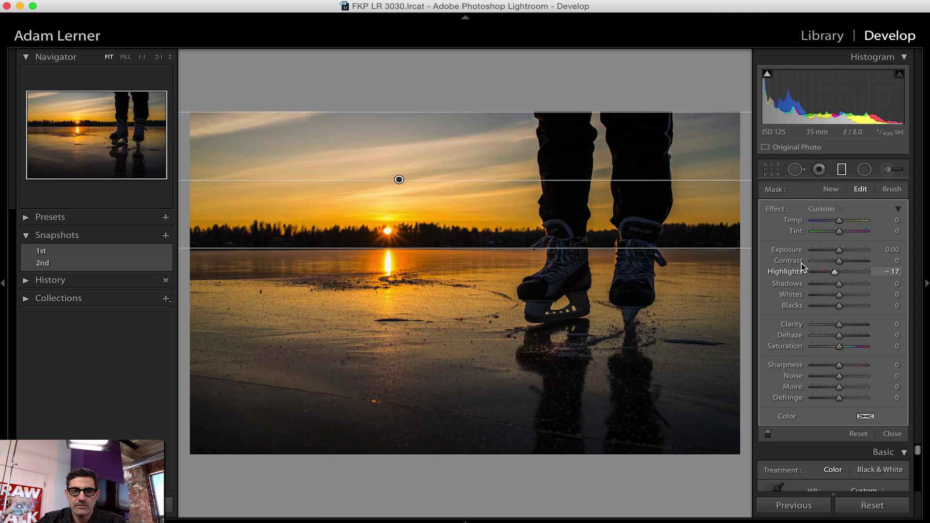
left_click_drag(219, 183, 605, 178)
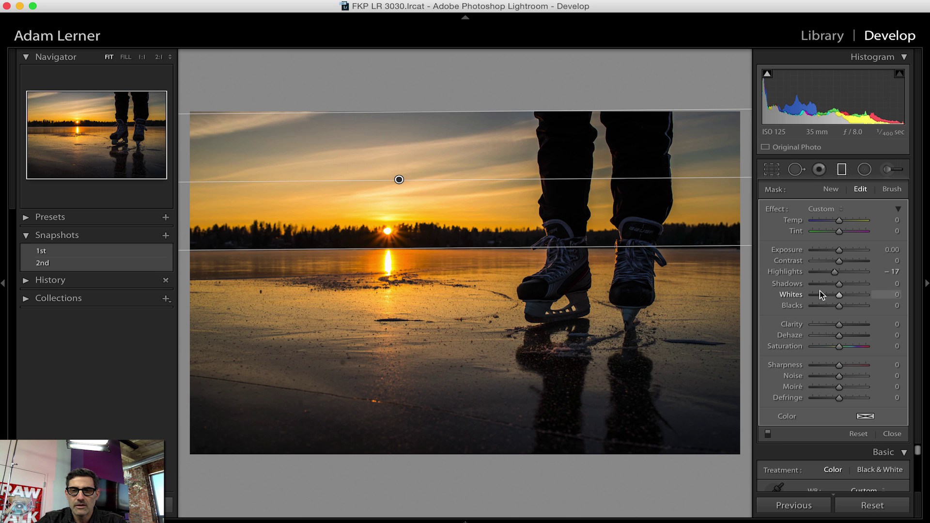
left_click_drag(835, 274, 822, 271)
- Move the graduated filter's centre down to the tree line, widen its fade upward into the sky, and close the filter
left_click_drag(399, 179, 390, 237)
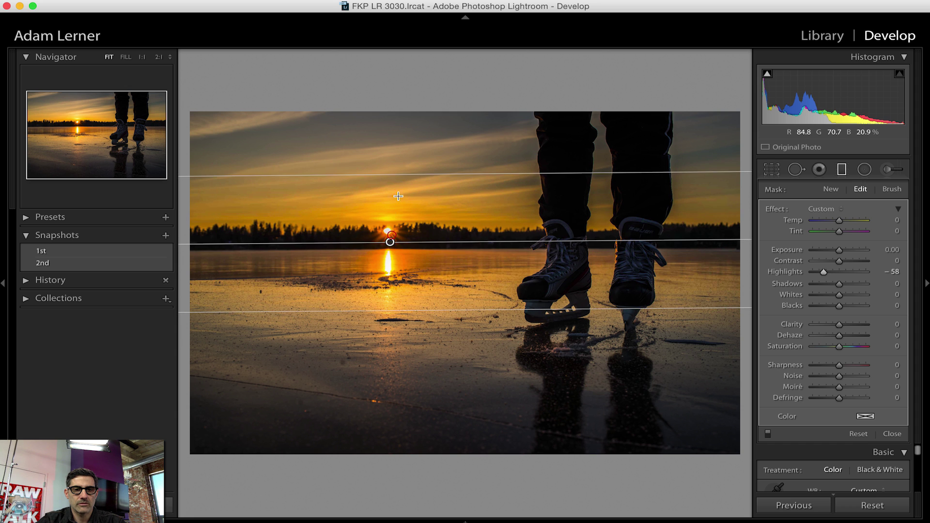
left_click_drag(409, 167, 415, 149)
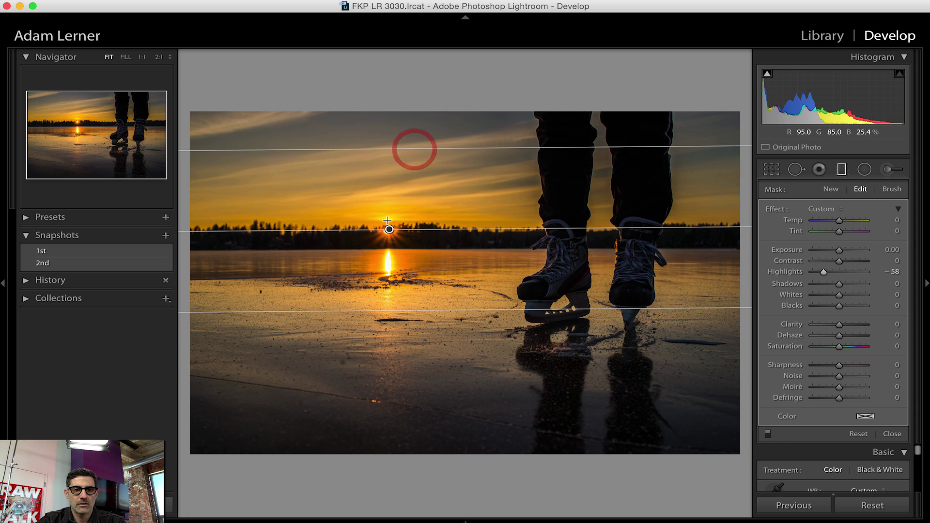
left_click_drag(388, 235, 415, 236)
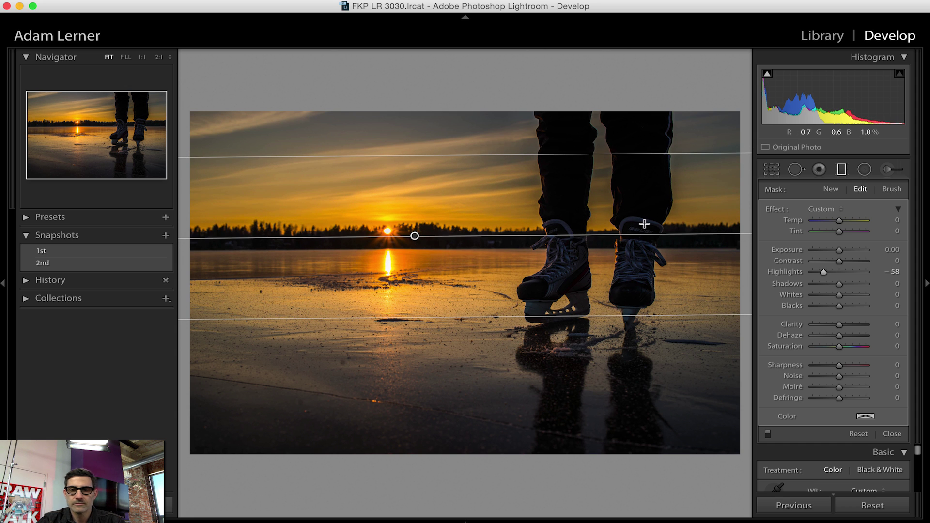
left_click(842, 170)
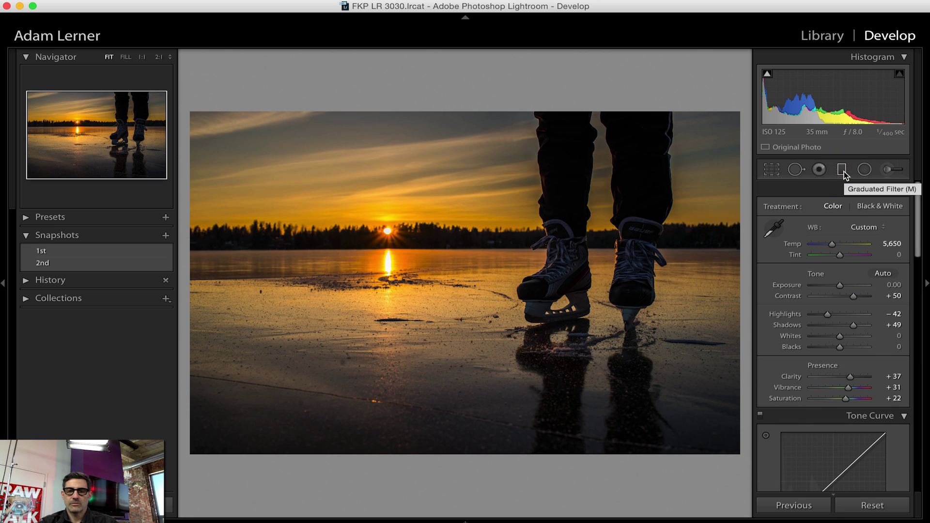
- Compare the edit with the unedited photo and raise the Basic highlights to -7
key("backslash")
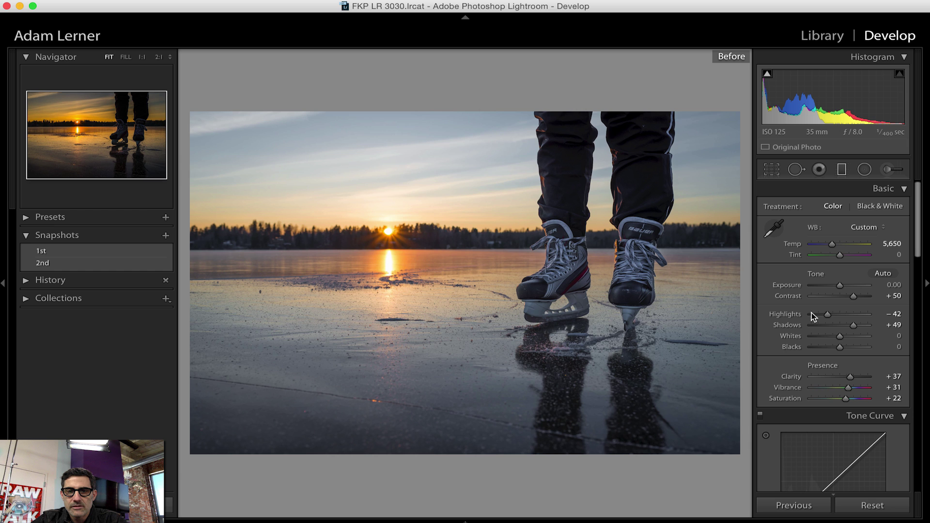
key("backslash")
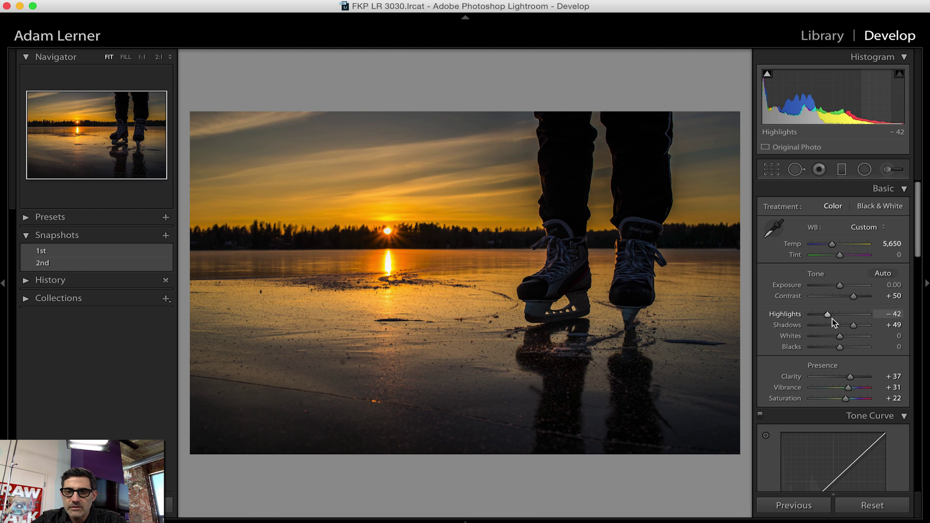
left_click_drag(828, 315, 841, 318)
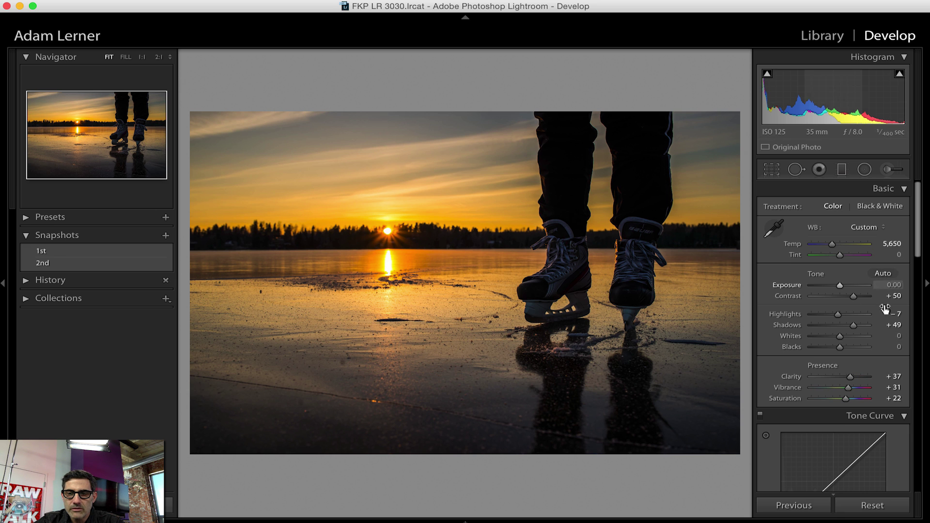
- Increase the overall saturation to +30 and warm the white balance temperature to 5,850
scroll(882, 315, "down", 3)
scroll(882, 315, "down", 10)
scroll(876, 340, "up", 5)
scroll(874, 337, "up", 10)
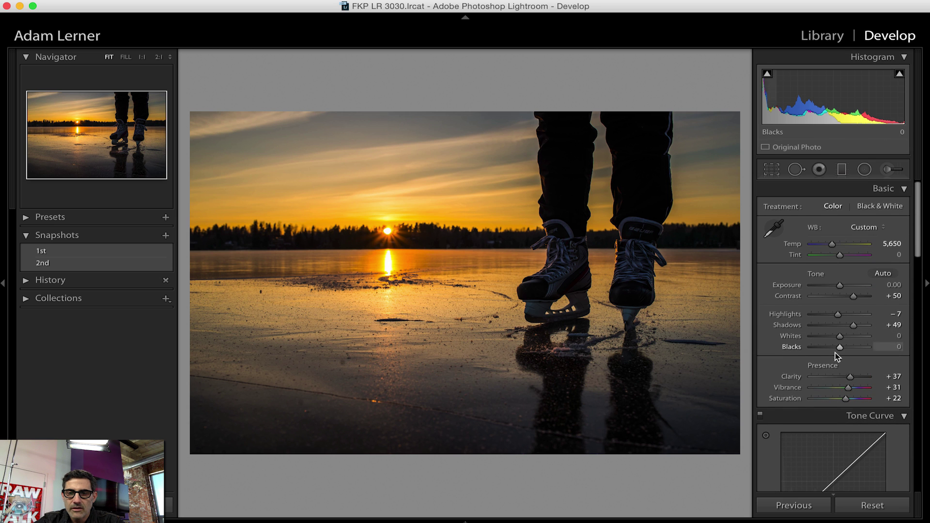
left_click(847, 398)
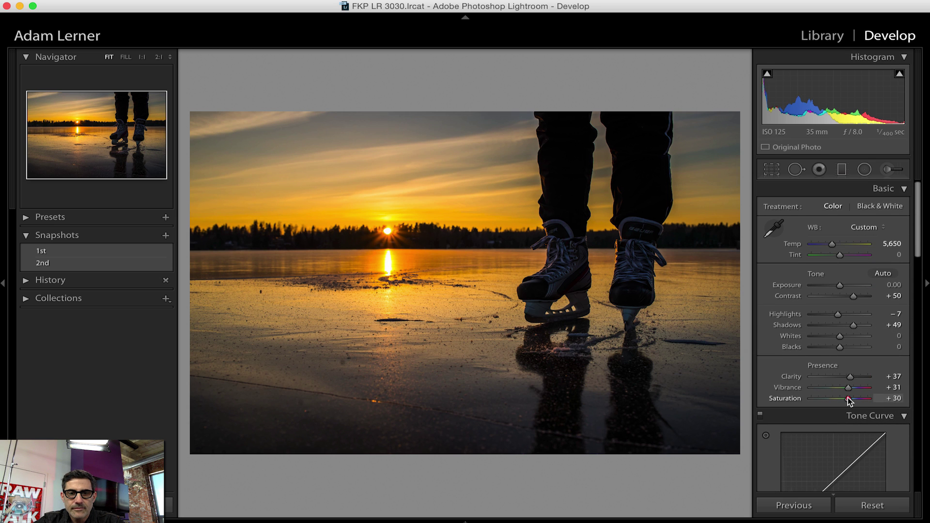
left_click(893, 244)
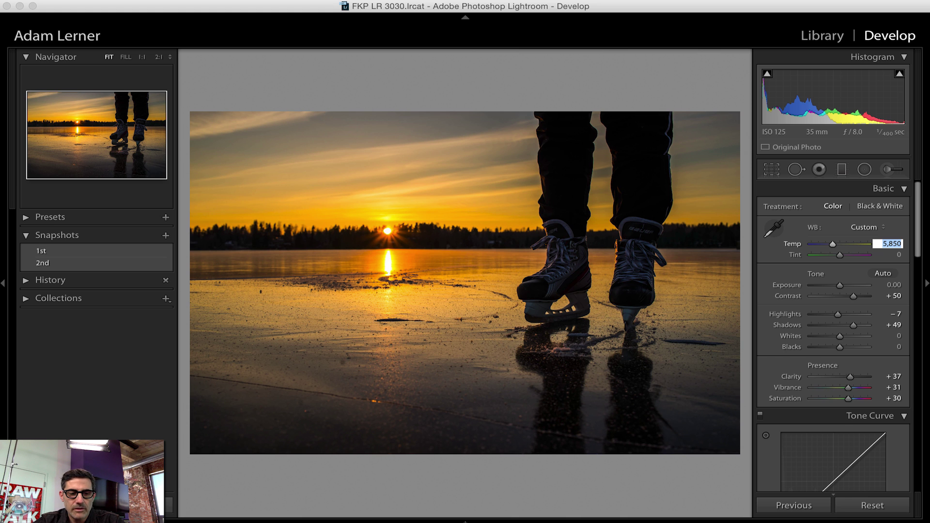
key("shift+Tab")
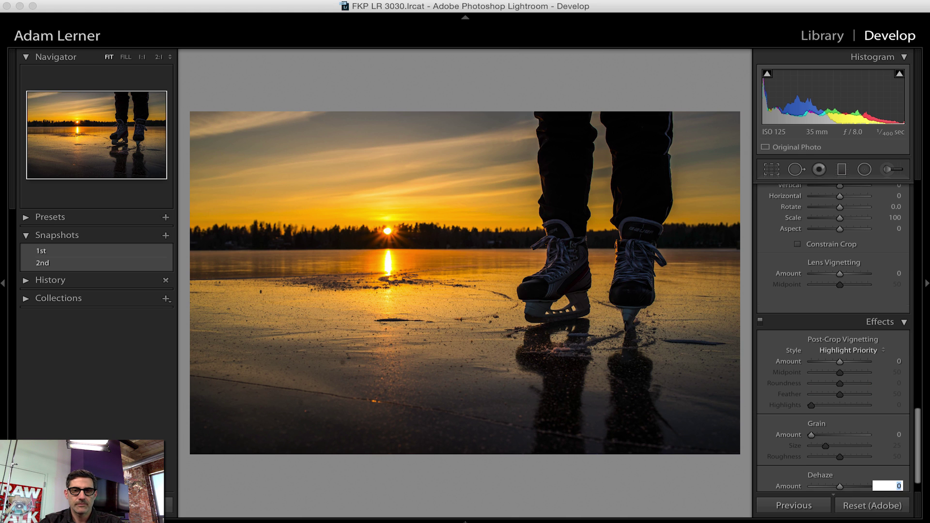
key("shift+Tab")
left_click(665, 66)
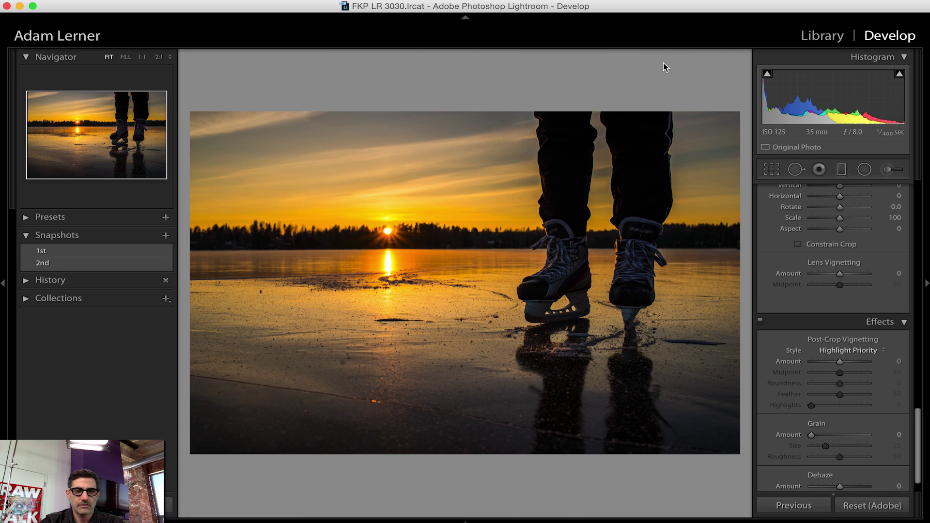
- Compare the two finished skating edits side by side in the Library and view the less saturated version enlarged
key("shift+Tab")
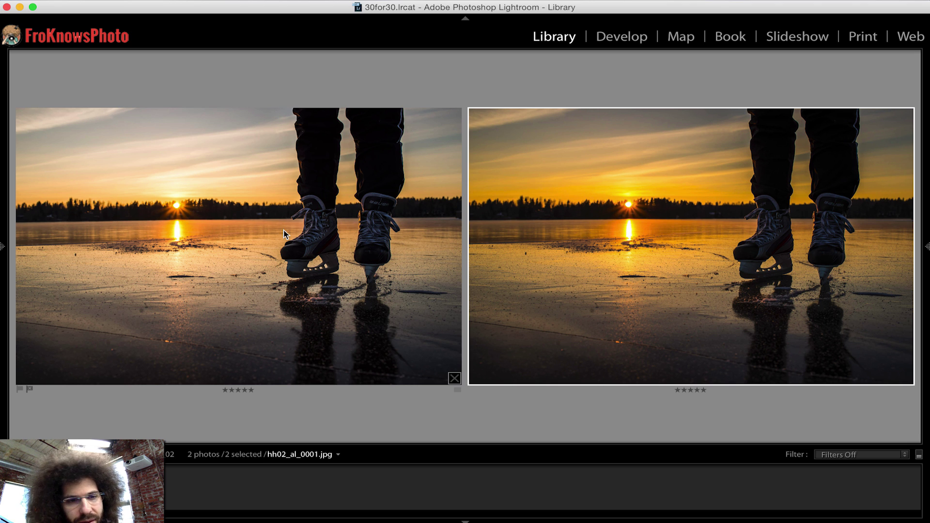
left_click(153, 304)
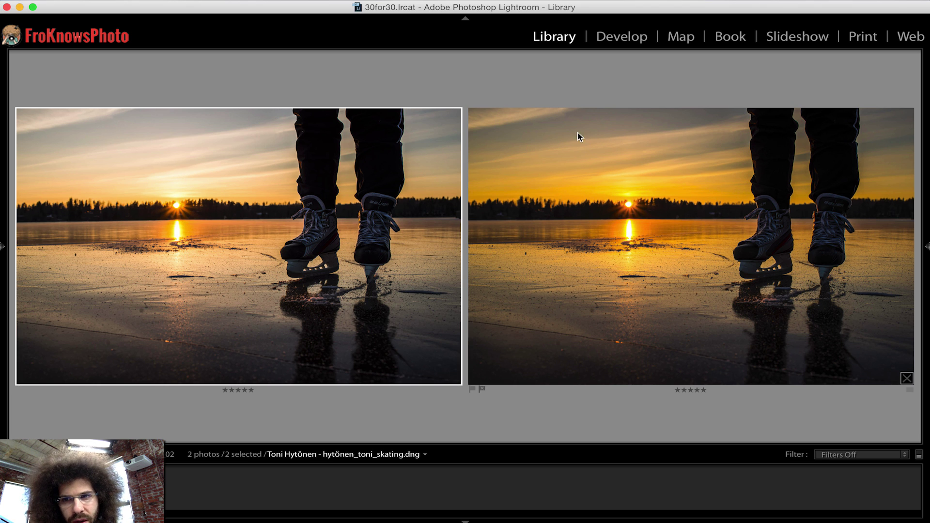
left_click(367, 178)
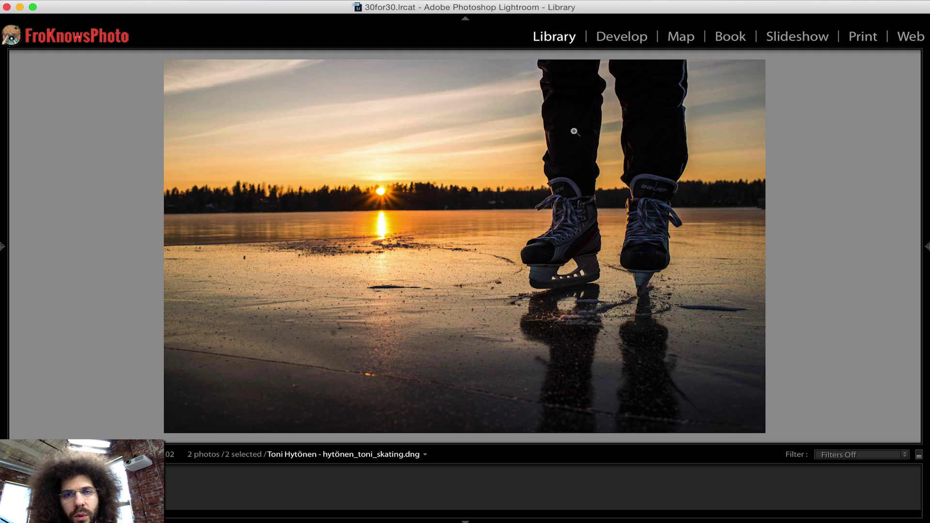
key("n")
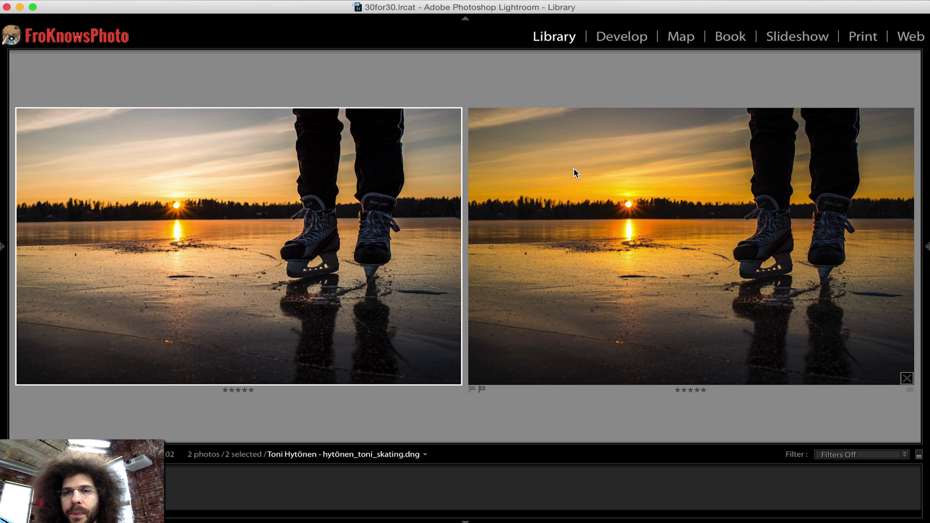
- Heal the dark dust spot on the less saturated version's foreground ice at brush size 50, sampling ice just beside it, and return to the Library comparison
left_click(605, 41)
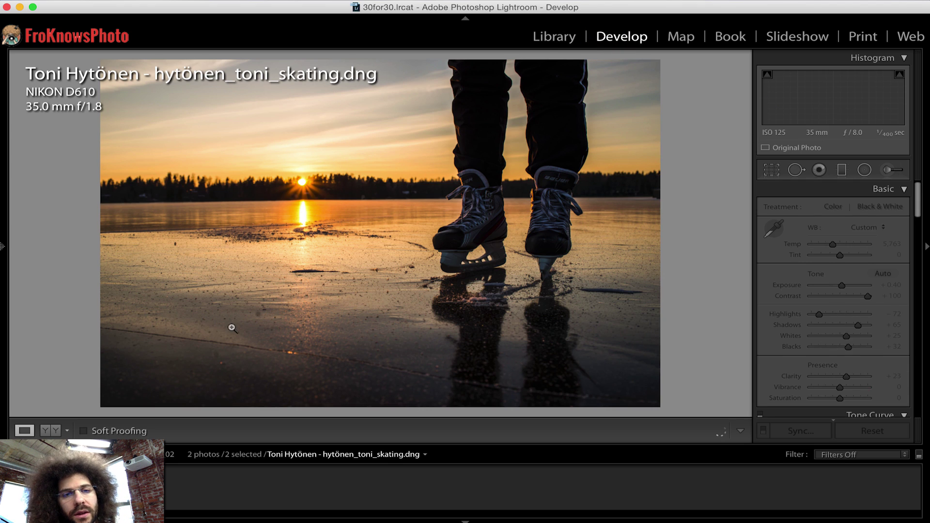
left_click(260, 314)
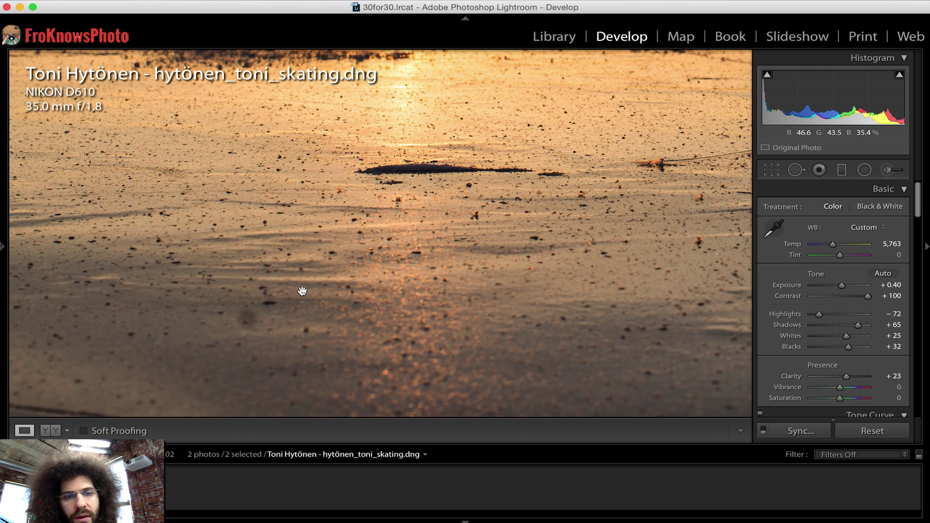
left_click(795, 171)
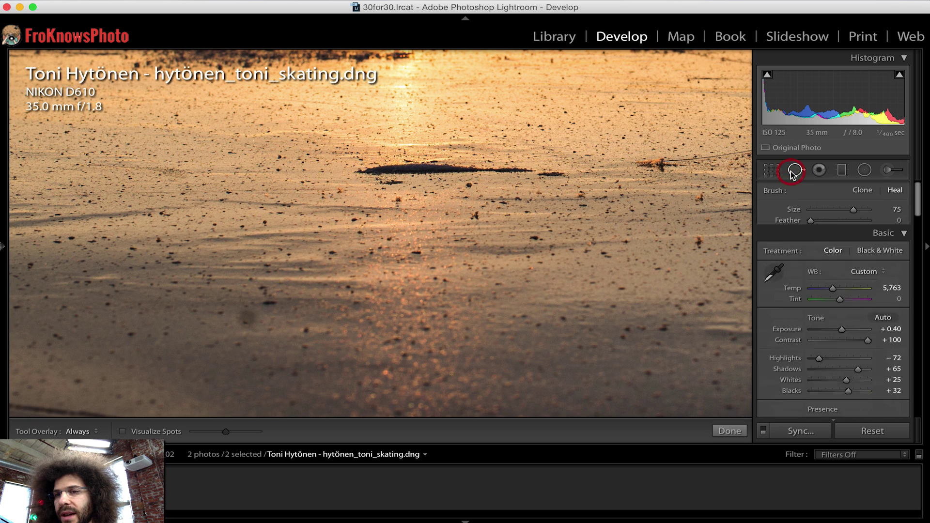
scroll(244, 318, "down", 3)
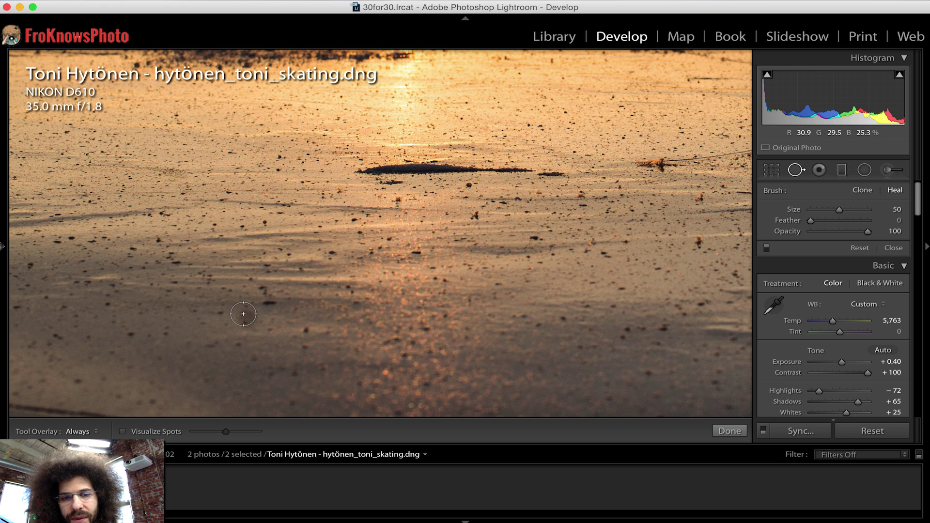
left_click(245, 319)
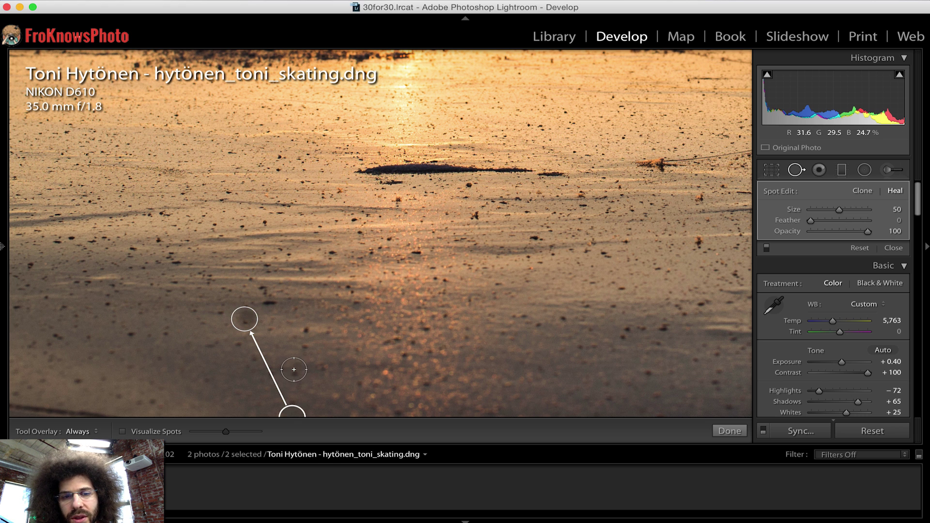
left_click_drag(307, 342, 290, 313)
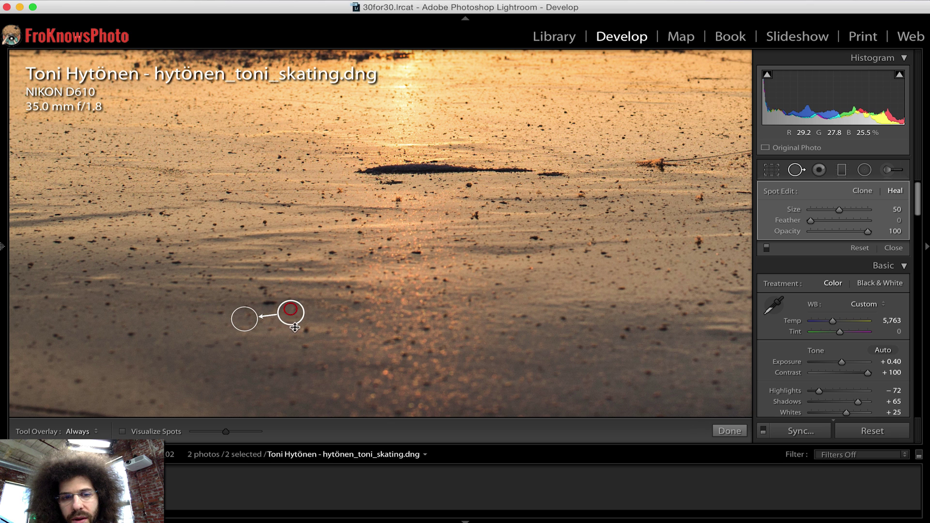
left_click(796, 169)
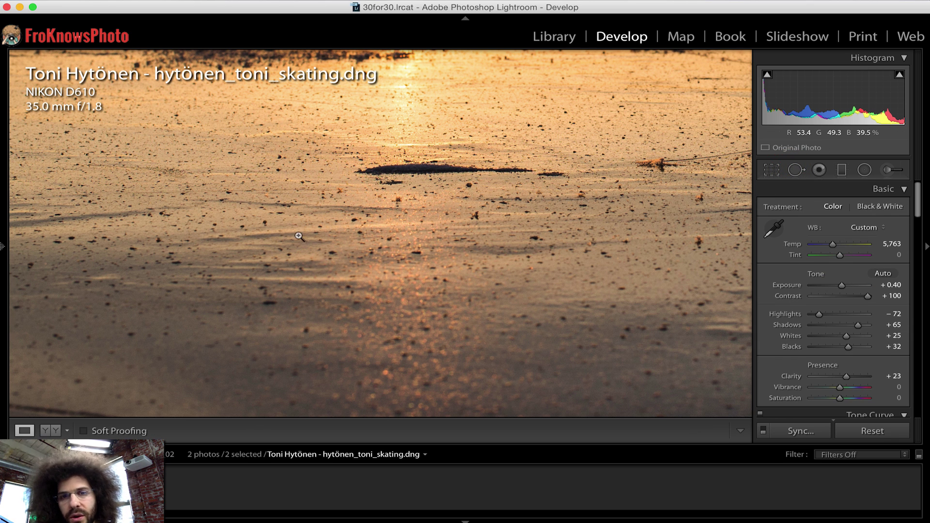
left_click(301, 233)
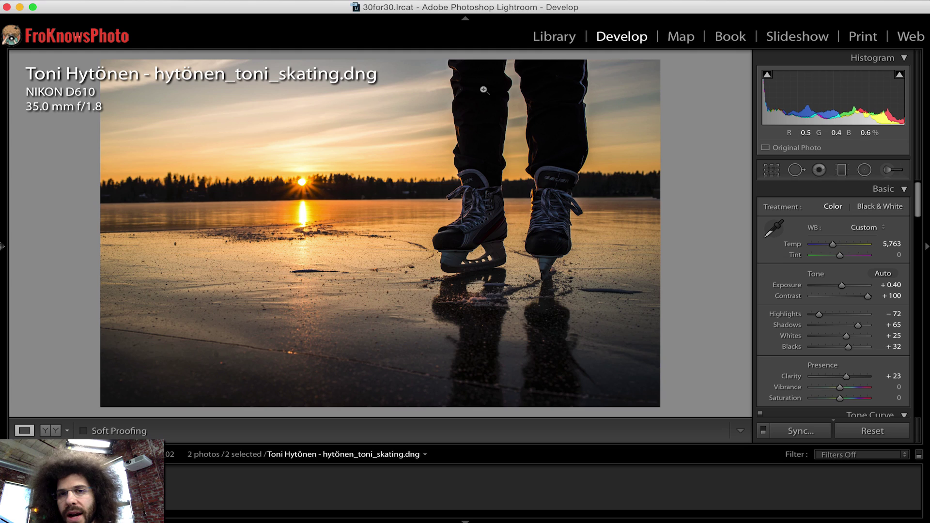
left_click(554, 37)
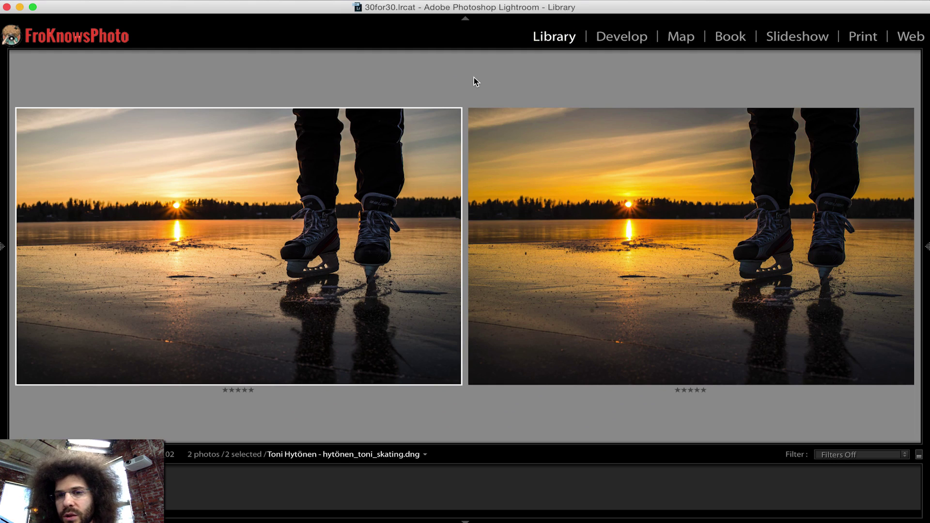